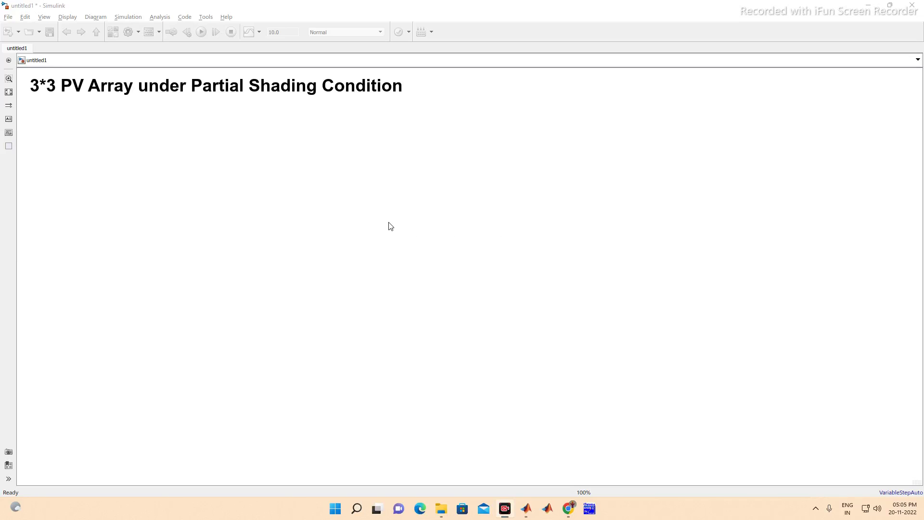
Add a PV Array block from Specialized Technology/Renewables/Solar and place it in the left part of the model
click(284, 205)
text(PV)
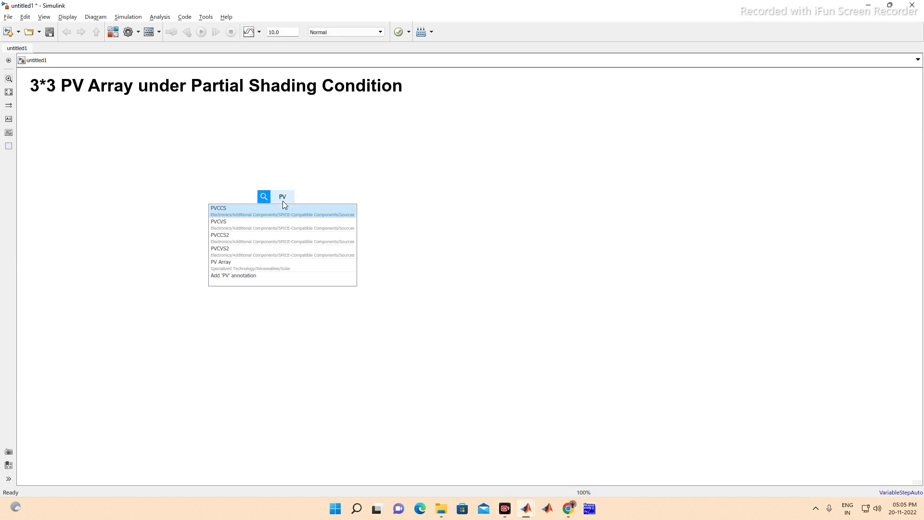
key(Down)
key(Down)
key(Down)
key(Down)
key(Return)
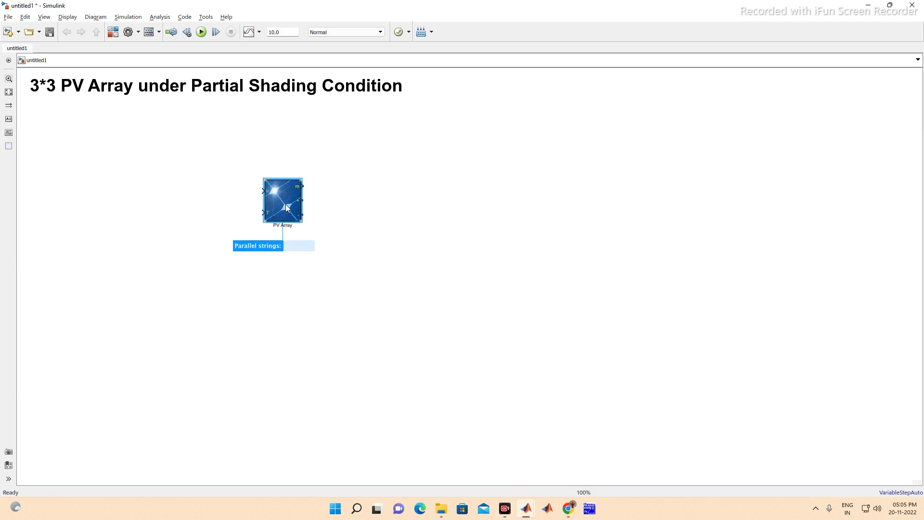
drag(285, 204, 262, 196)
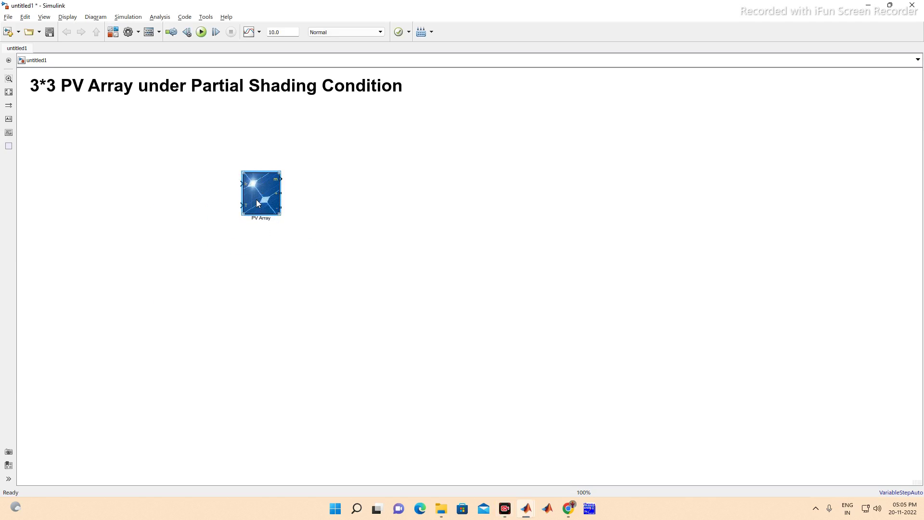
Configure the PV Array with 1 parallel string, 1 series-connected module per string and the 1Soltech 1STH-215-P module
double_click(257, 202)
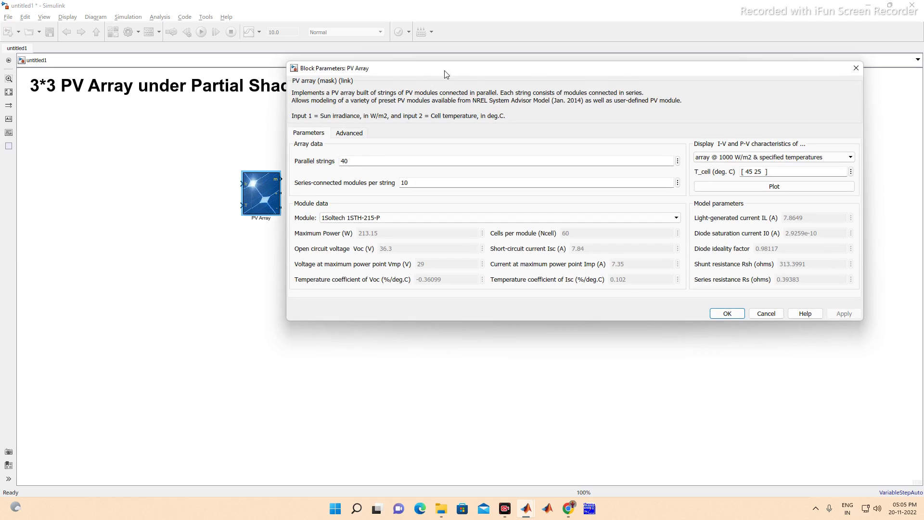
text(1)
double_click(337, 190)
text(1)
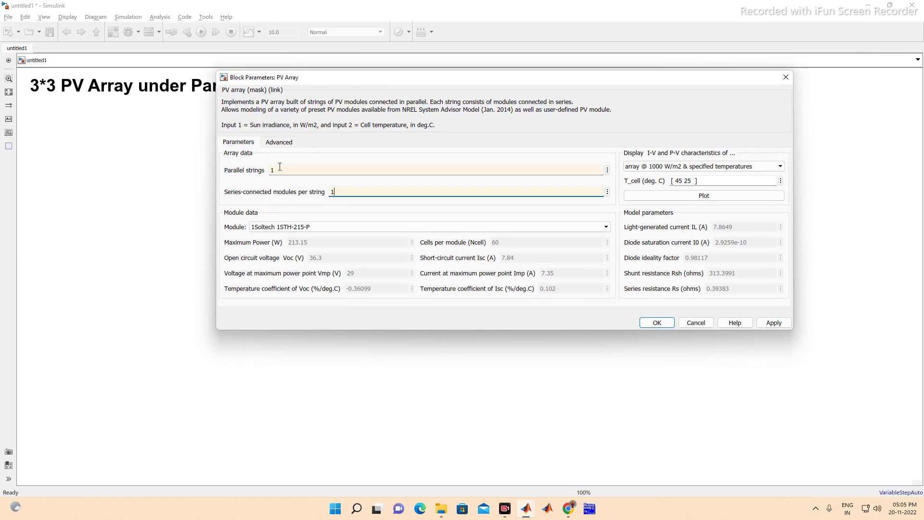
click(284, 228)
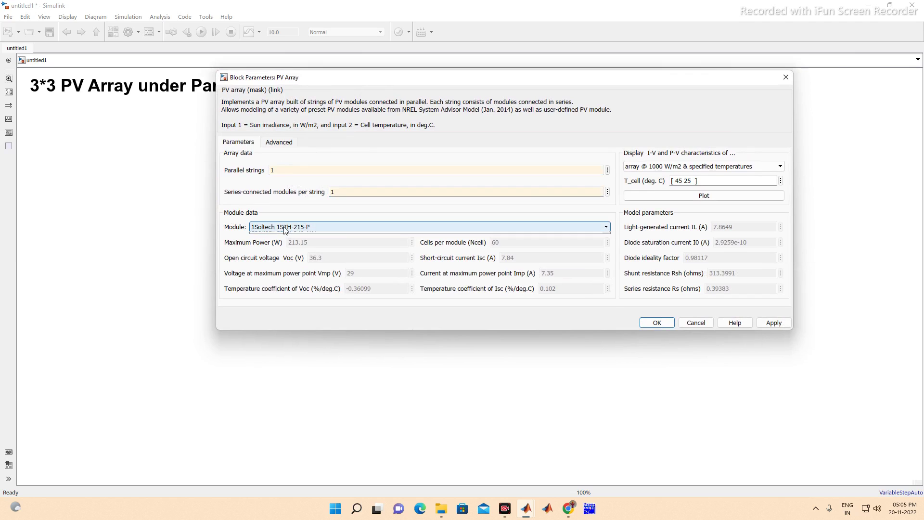
scroll(320, 303, down, 6)
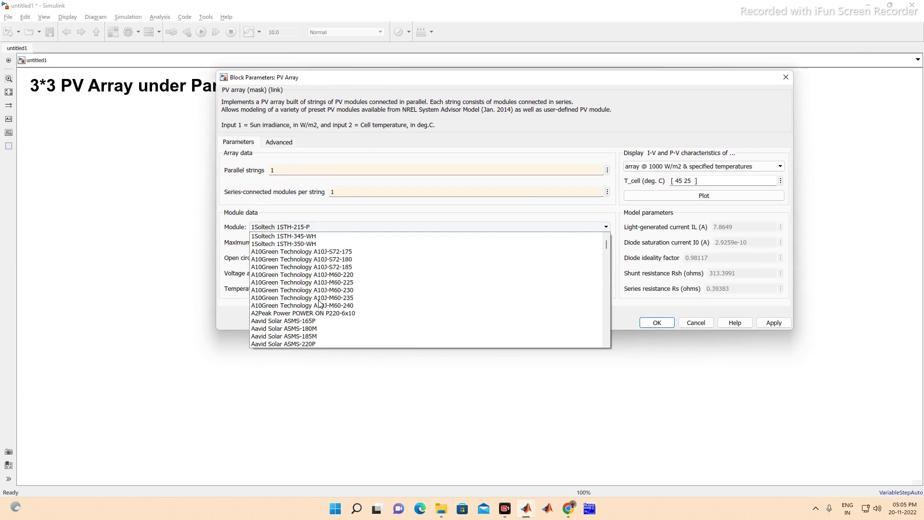
scroll(320, 305, up, 6)
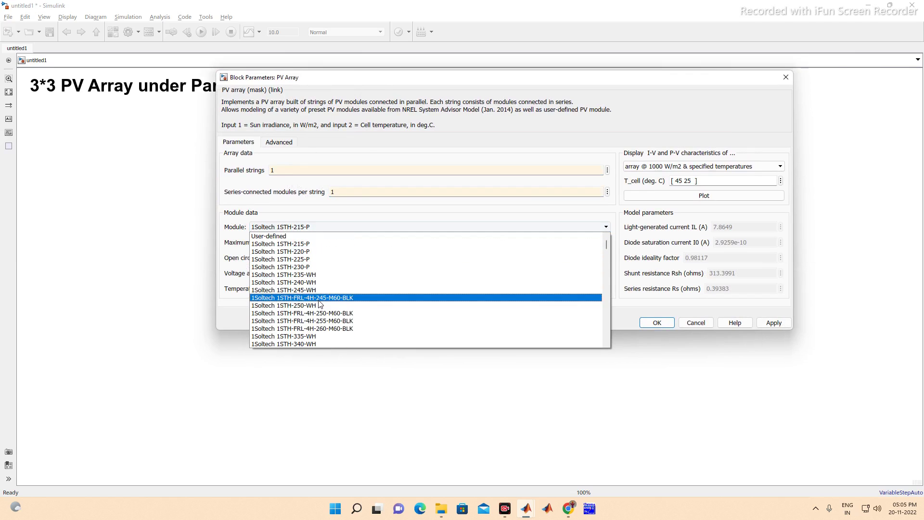
click(304, 245)
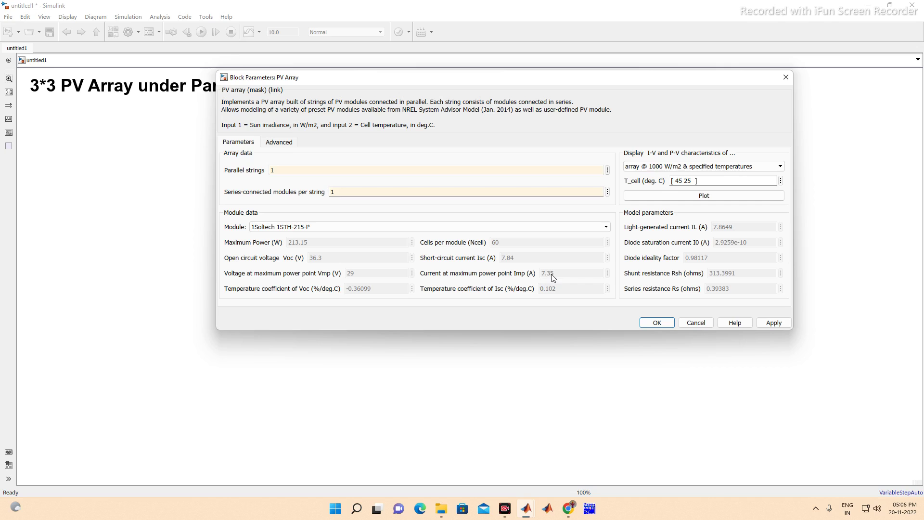
Plot the PV Array's I-V and P-V characteristics at 25 deg.C for irradiances of 1000, 500 and 100 W/m2
click(685, 167)
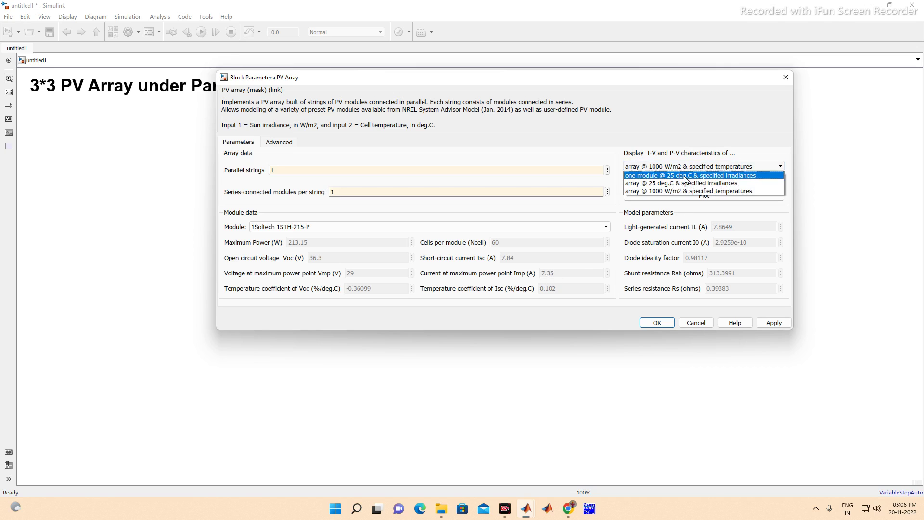
click(686, 184)
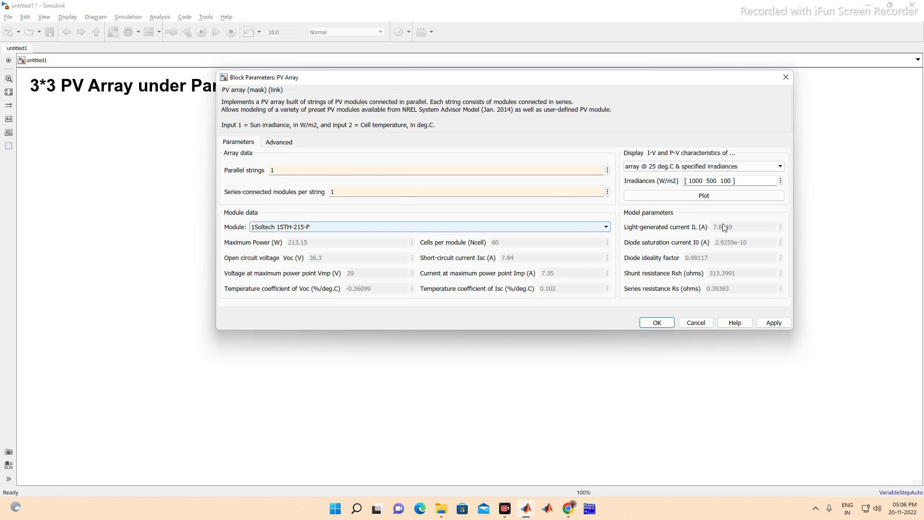
click(703, 196)
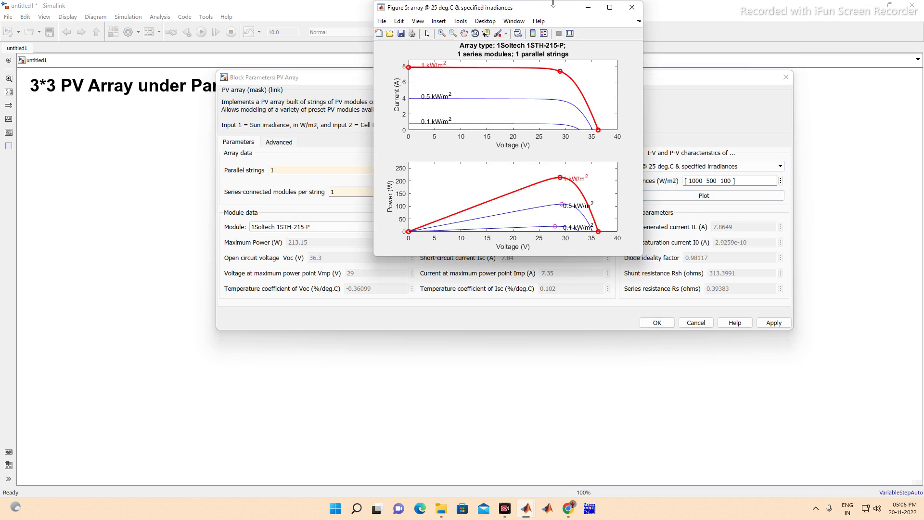
Probe the maximum power points of the 1 and 0.5 kW/m2 power curves, then close the figure and accept the PV Array parameters
click(613, 14)
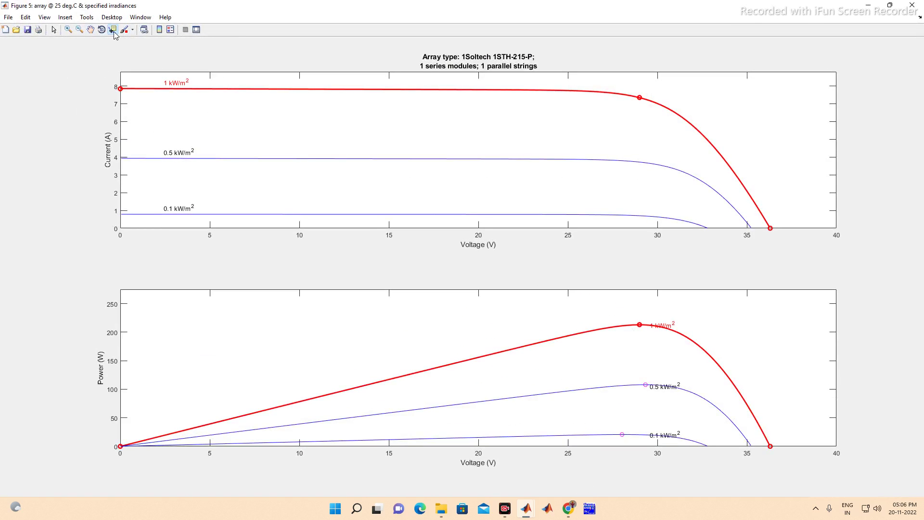
click(640, 324)
click(645, 384)
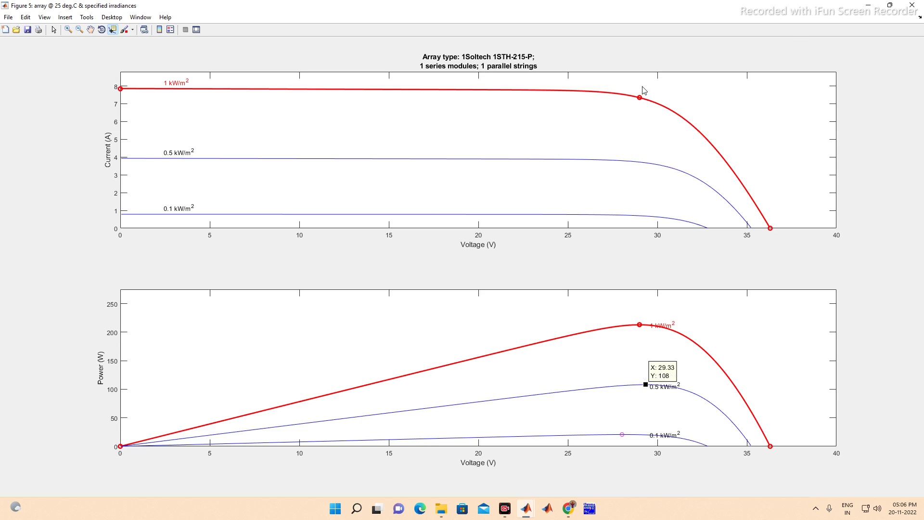
click(917, 11)
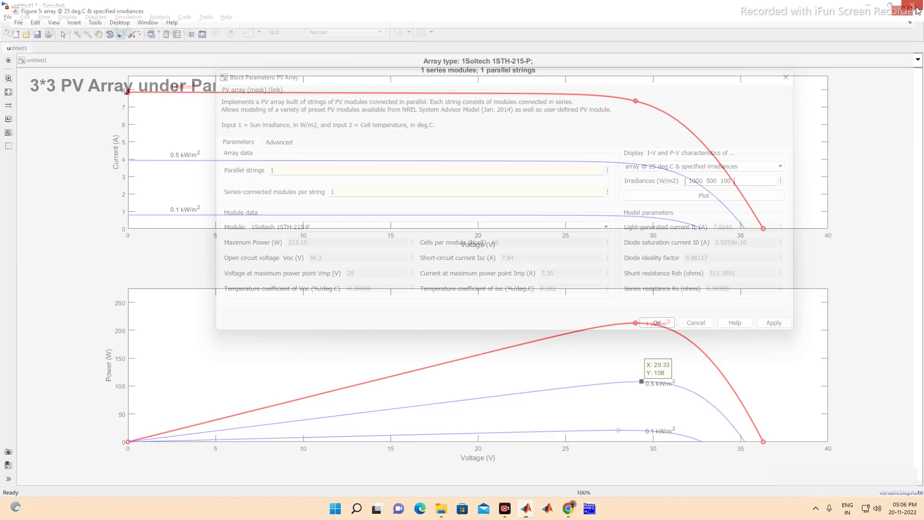
click(666, 324)
click(303, 288)
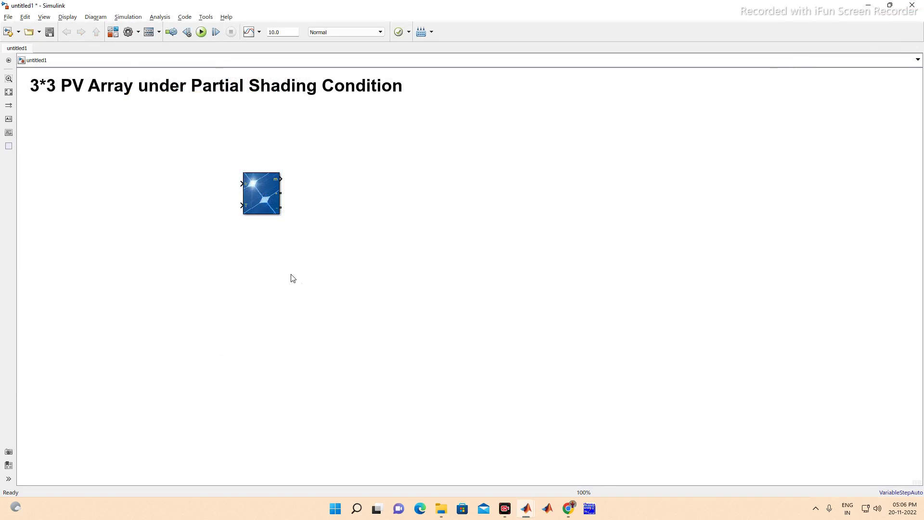
Add two Constant blocks named IRR and Temp and wire them to the PV Array's irradiance and temperature inputs
drag(263, 206, 263, 270)
key(Delete)
click(337, 260)
text(const)
key(Return)
drag(336, 258, 242, 184)
click(196, 190)
double_click(196, 193)
key(BackSpace)
drag(192, 182, 193, 206)
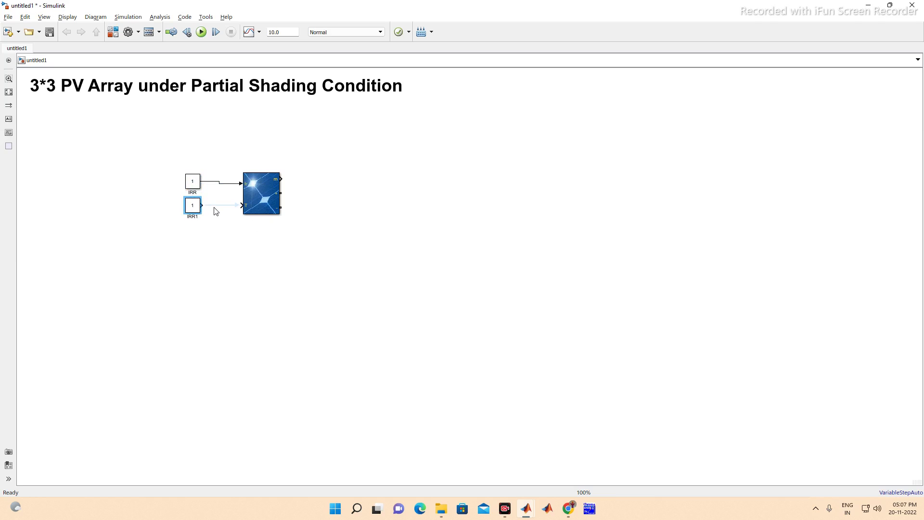
click(209, 206)
Set the IRR constant to 1000 and the Temp constant to 25
double_click(191, 181)
text(100)
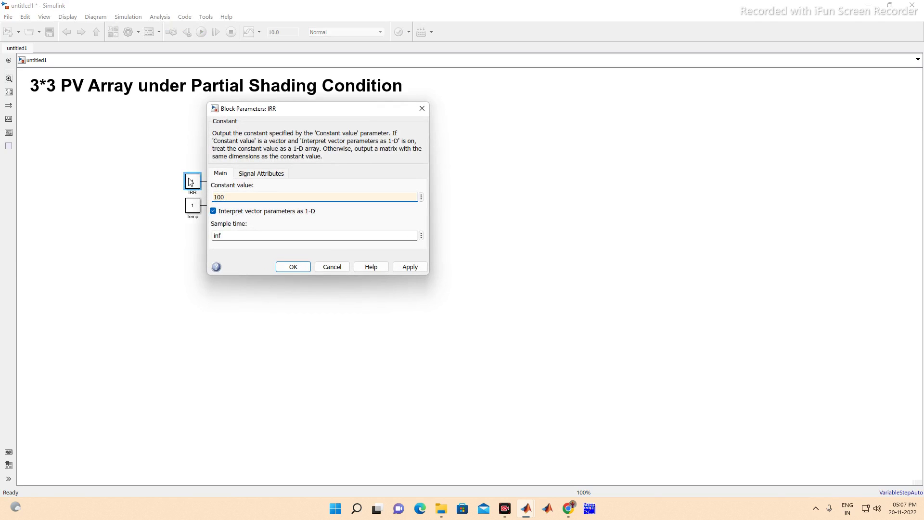
key(Return)
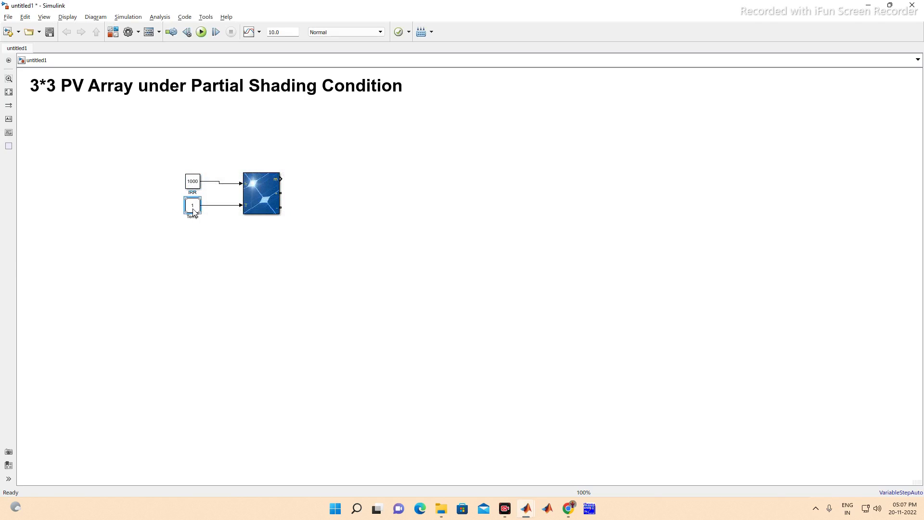
double_click(193, 210)
text(2)
key(Return)
drag(180, 147, 339, 251)
click(437, 233)
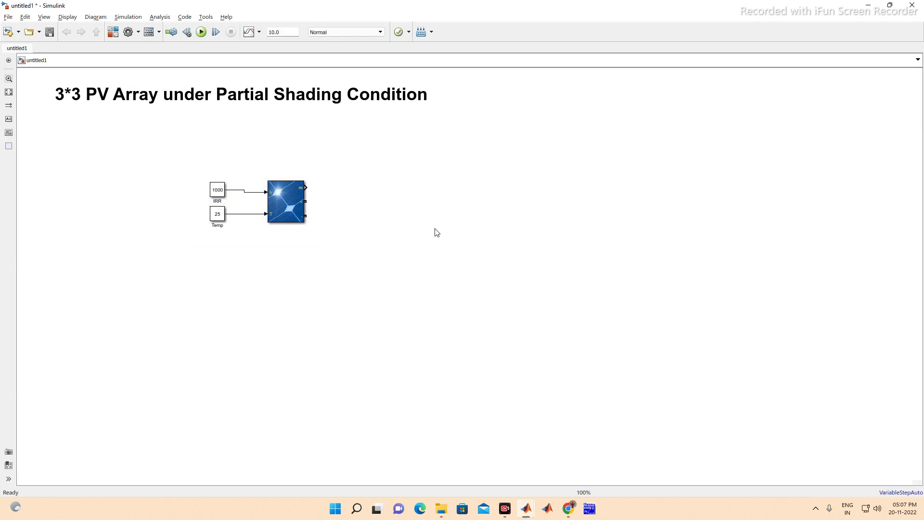
Add a Power Electronics Diode block to the right of the PV Array and rotate it to point upward
double_click(436, 233)
text(scope)
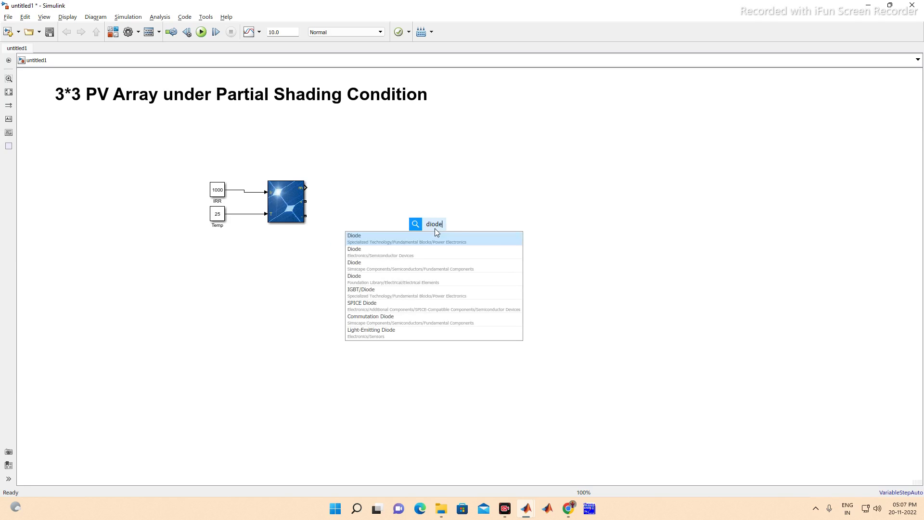
key(Return)
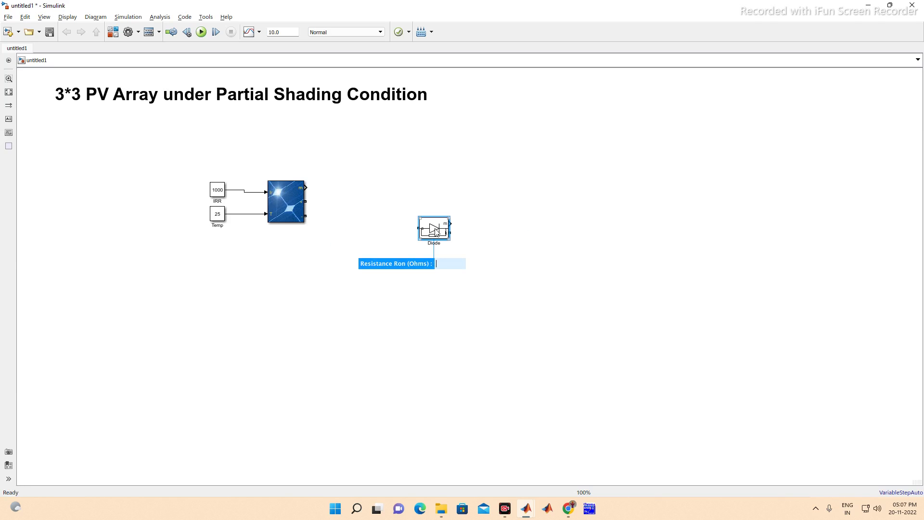
click(437, 233)
key(ctrl+r)
key(ctrl+r)
key(ctrl+r)
Place the diode beside the PV Array and wire it across the array's positive and negative terminals as a bypass diode
mouse_move(436, 232)
mouse_down()
mouse_move(352, 216)
mouse_move(313, 196)
mouse_move(354, 199)
mouse_up()
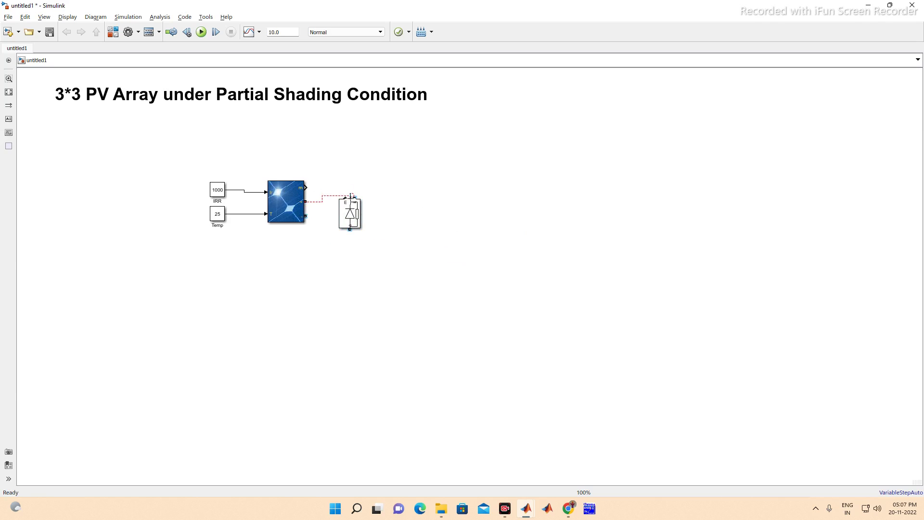
drag(350, 230, 337, 208)
click(386, 223)
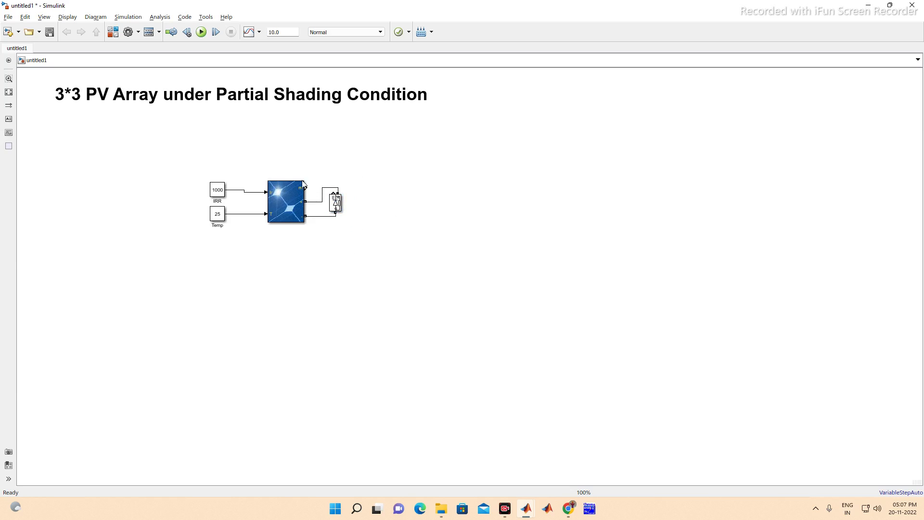
Copy the PV Array with its constants and diode twice downward to form a column of three modules
click(292, 243)
drag(182, 169, 415, 260)
drag(291, 207, 292, 282)
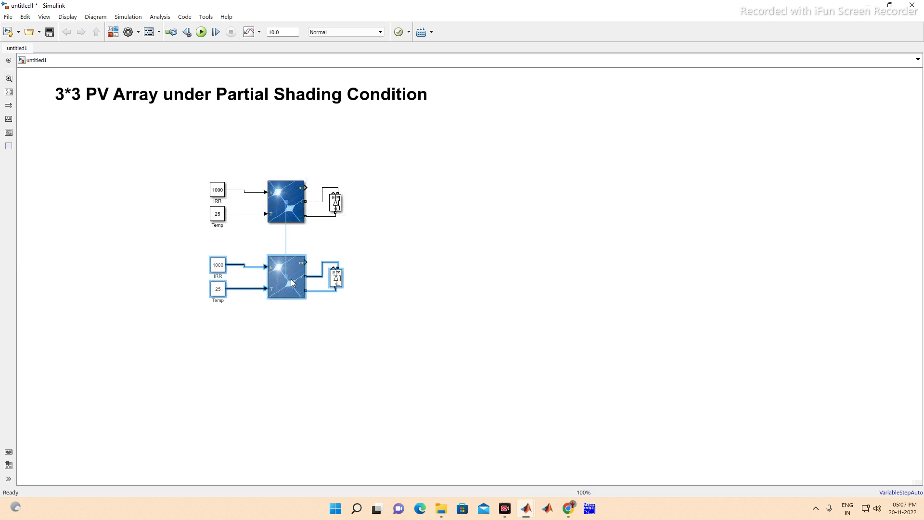
drag(372, 334, 179, 240)
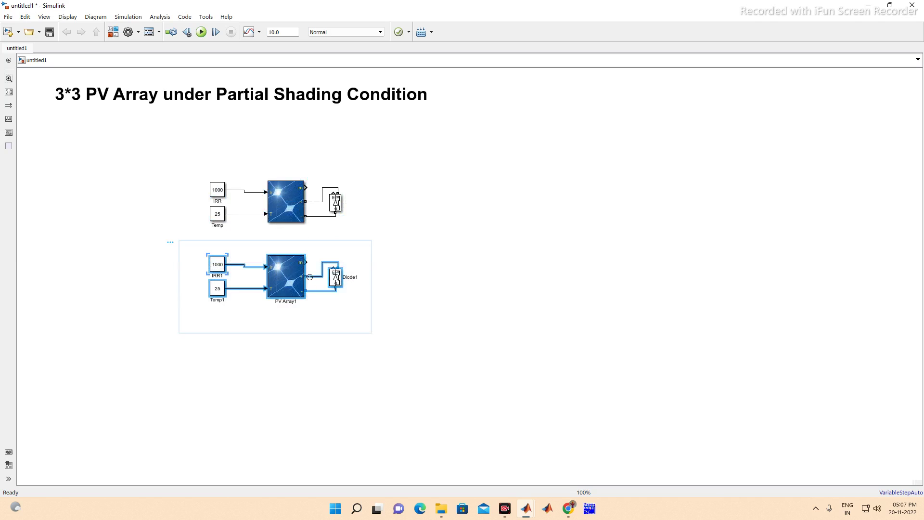
drag(294, 288, 294, 358)
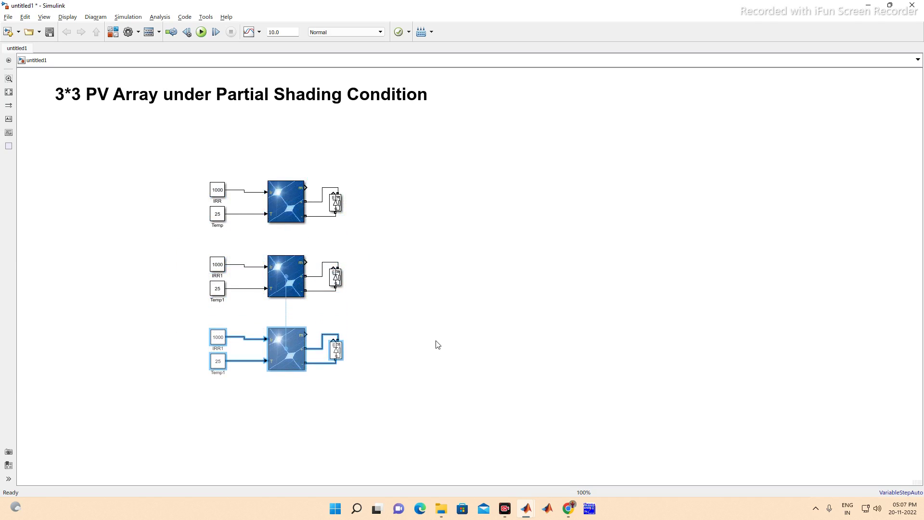
Connect the three PV modules in series, joining each negative line to the positive line below, and straighten the connecting lines
click(336, 308)
drag(333, 291, 333, 334)
drag(333, 216, 333, 262)
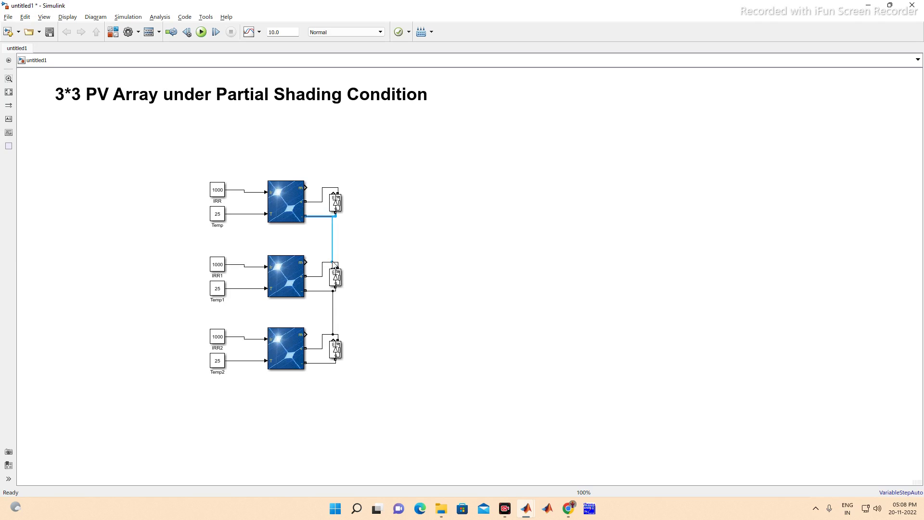
drag(332, 243, 335, 246)
drag(333, 308, 336, 307)
Copy the three-module series string twice to the right to form a 3x3 array
drag(160, 139, 413, 405)
drag(283, 286, 599, 285)
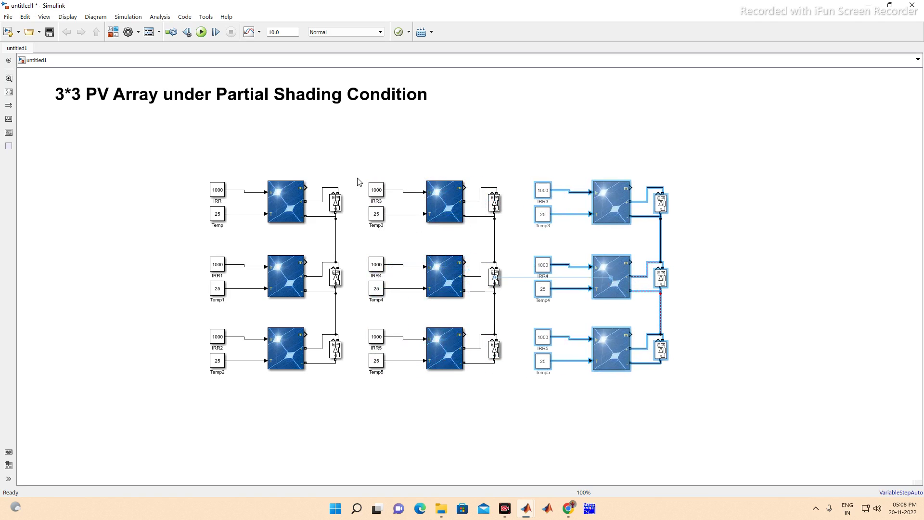
click(323, 188)
Connect the positive ends of the three strings together along the upper edge of the array
mouse_move(496, 188)
mouse_down()
mouse_move(365, 179)
mouse_move(422, 181)
mouse_move(357, 182)
mouse_move(364, 188)
mouse_up()
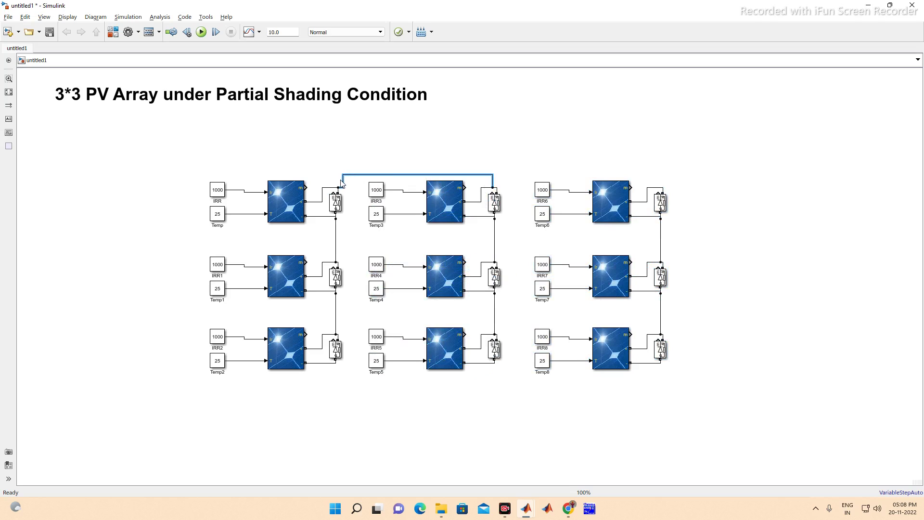
drag(663, 189, 498, 184)
click(526, 207)
Connect the negative ends of the three strings together along the lower edge and tidy the line corners
drag(335, 364, 644, 364)
click(668, 377)
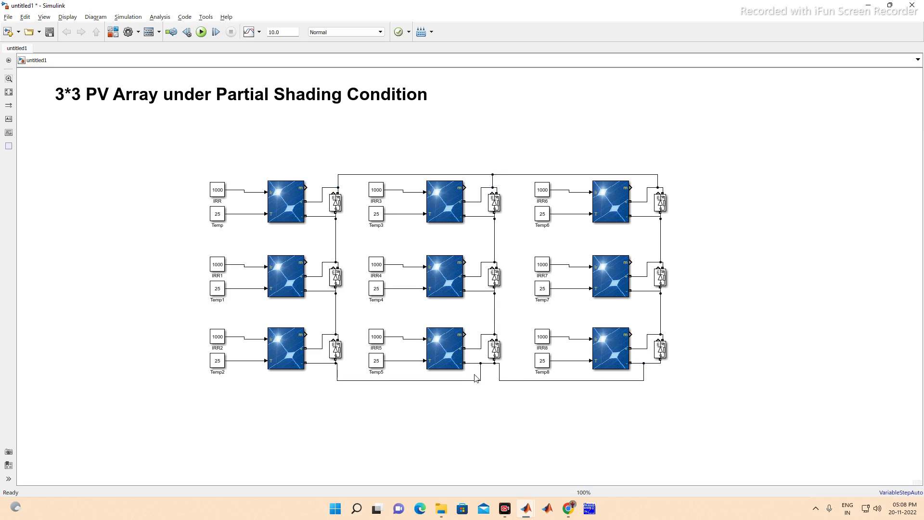
drag(483, 377, 496, 380)
click(499, 378)
click(527, 400)
drag(645, 379, 665, 378)
Add a Voltage Measurement block and place it to the right of the 3x3 array
click(736, 328)
text(ltage)
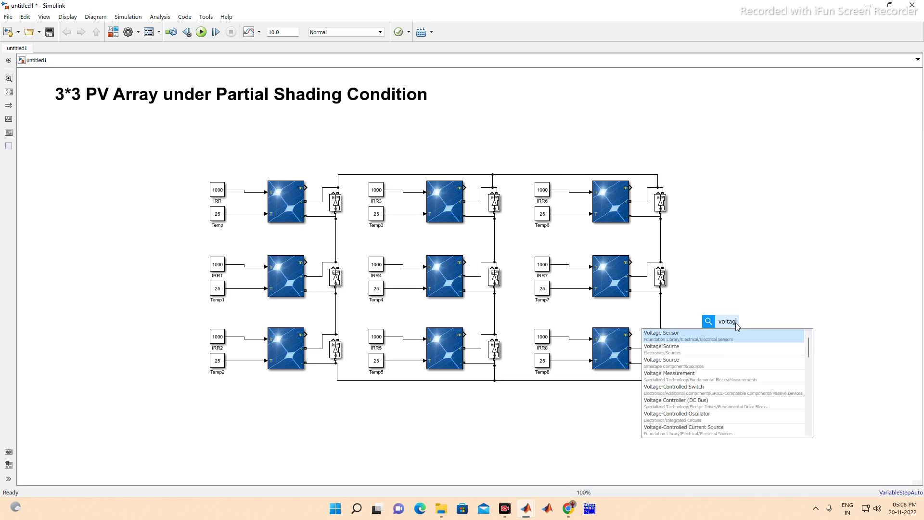
key(Down)
key(Down)
key(Down)
key(Down)
key(Up)
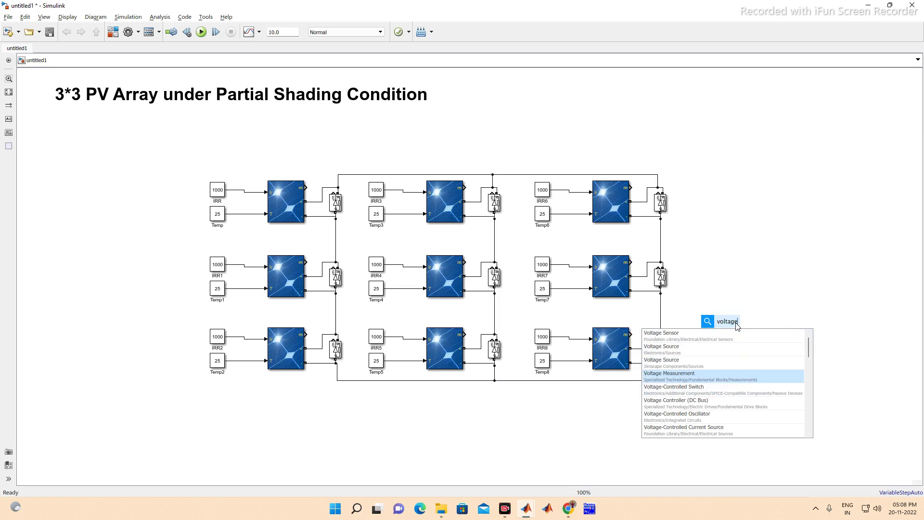
key(Return)
drag(726, 327, 798, 285)
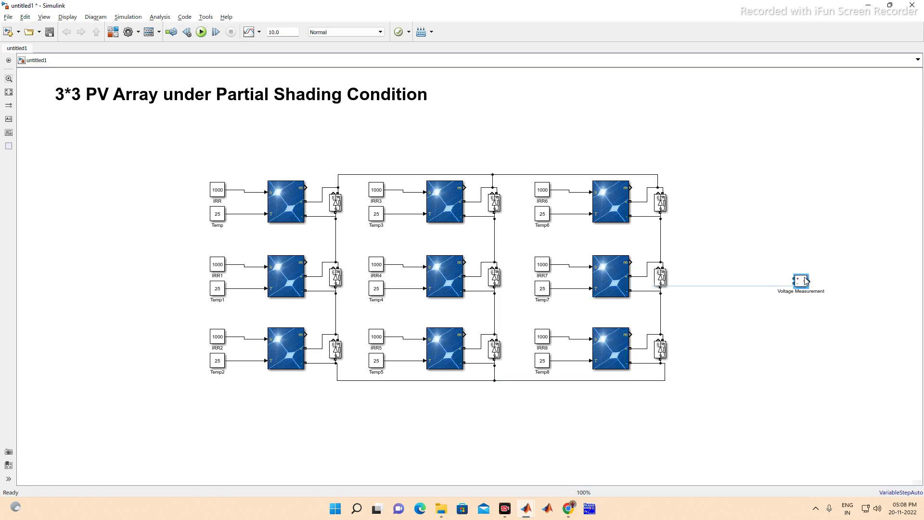
Add a Current Measurement block, connect it to the array's common positive line, and move the Voltage Measurement block farther right
double_click(759, 175)
text(curremt)
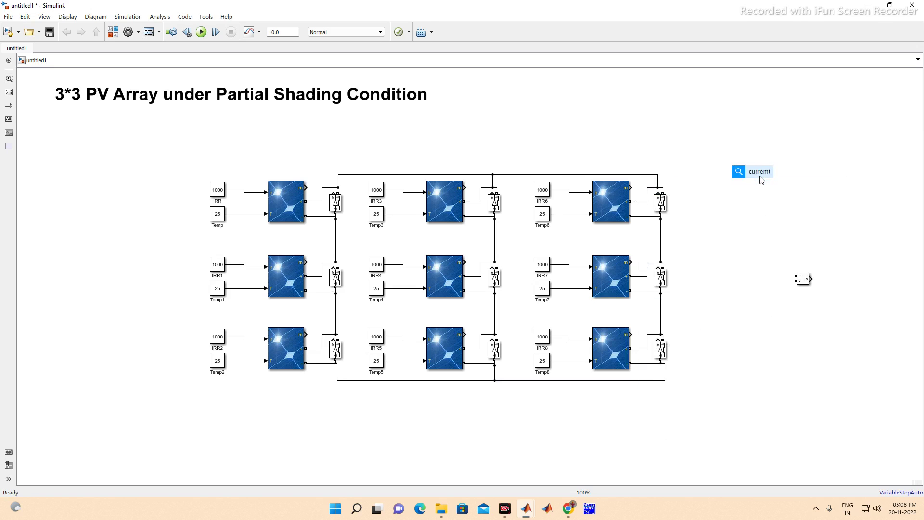
key(BackSpace)
key(BackSpace)
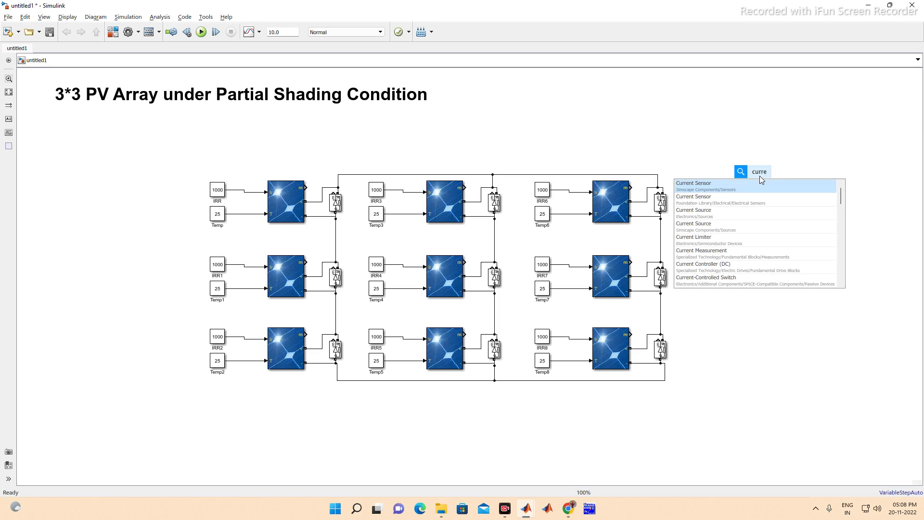
key(Down)
key(Down)
key(Down)
key(Down)
key(Down)
key(Return)
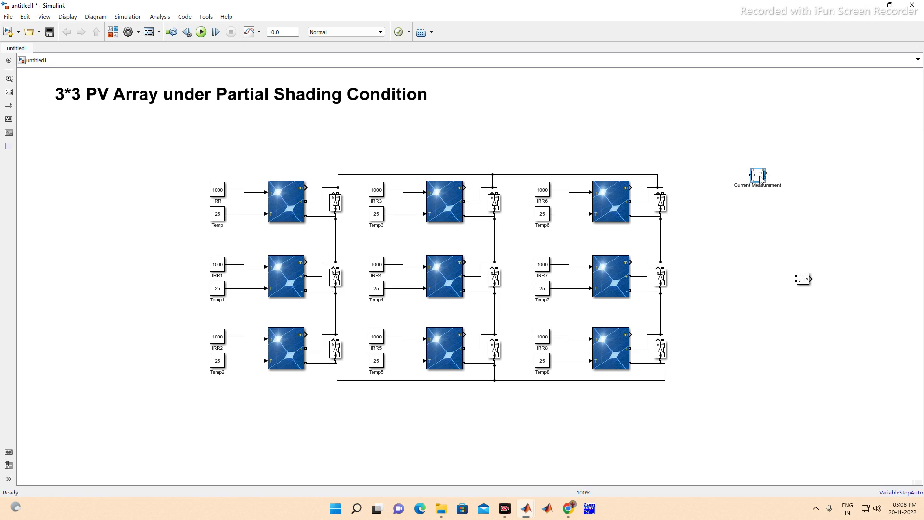
drag(760, 178, 655, 173)
drag(809, 282, 835, 268)
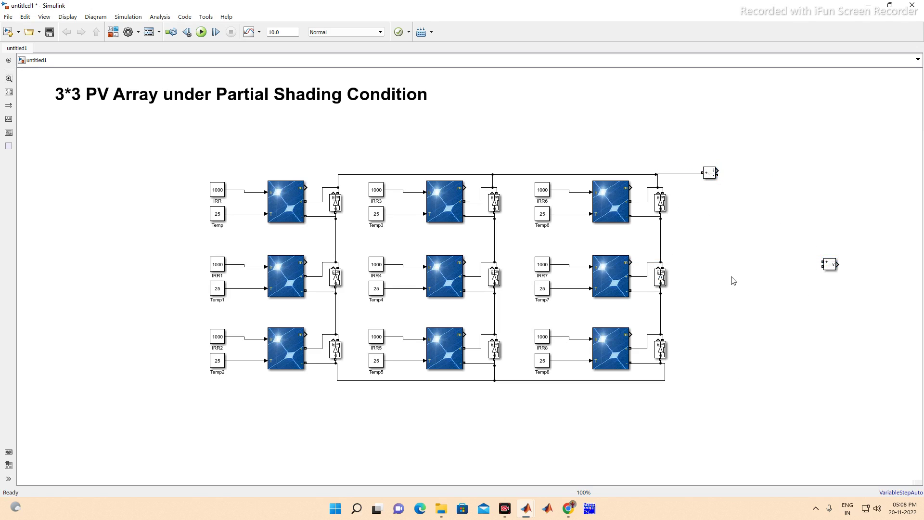
double_click(754, 301)
text(contro)
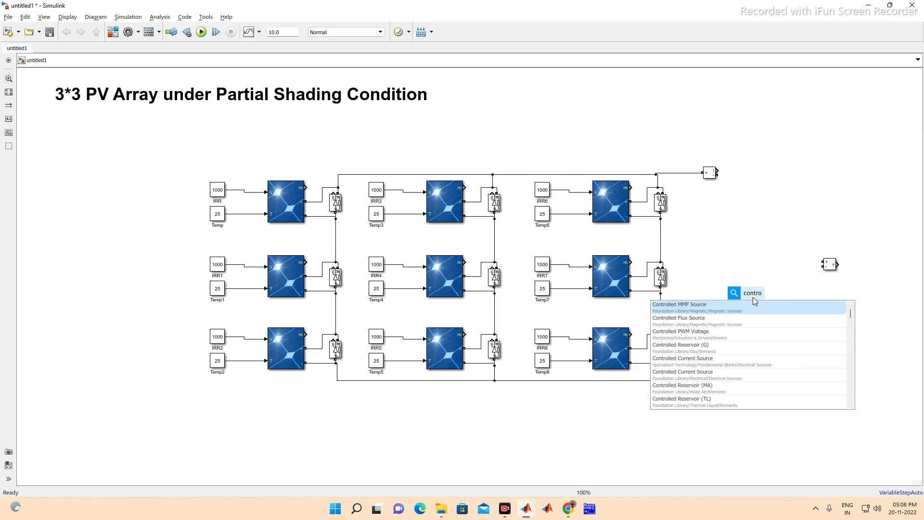
text(ller)
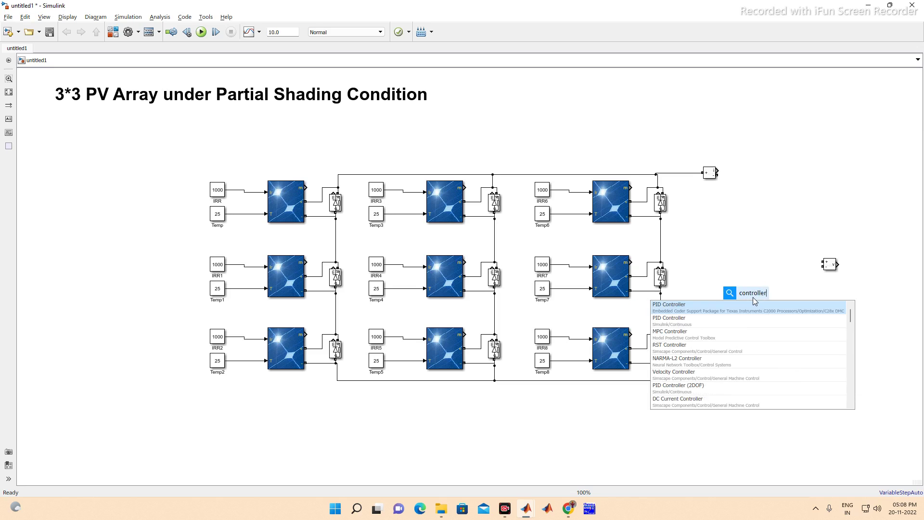
text( vo)
key(Down)
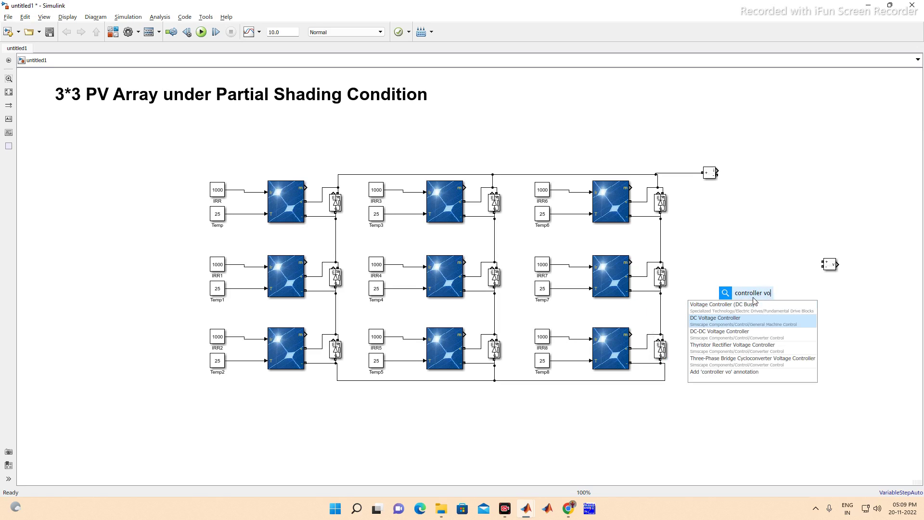
key(BackSpace)
key(BackSpace)
key(BackSpace)
key(BackSpace)
text(d)
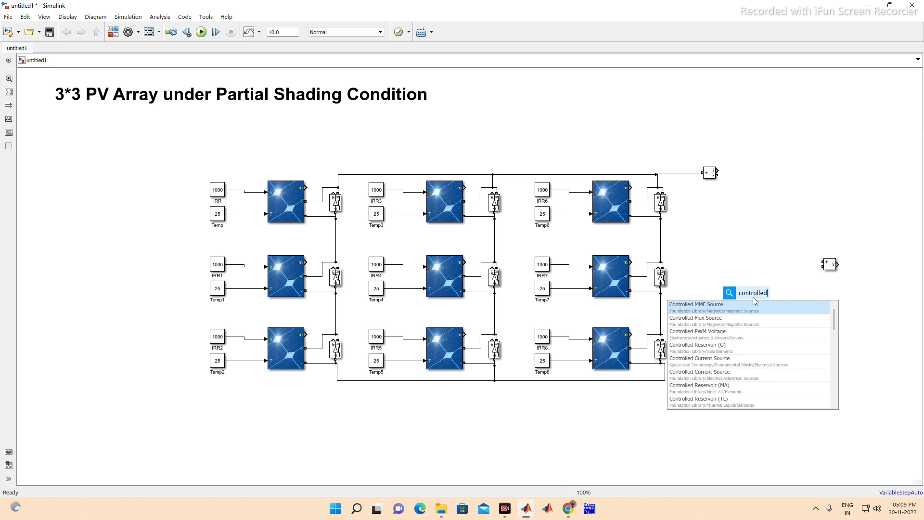
text( vol)
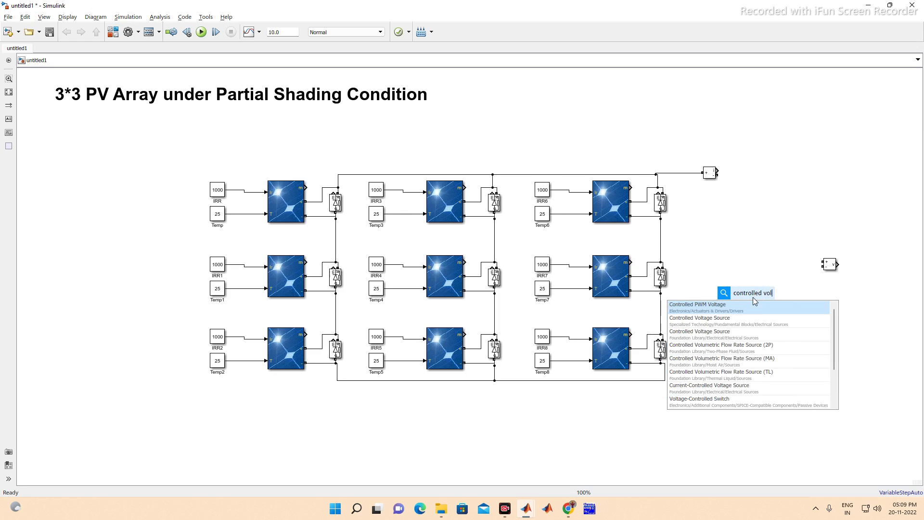
key(Down)
key(Down)
key(Down)
key(Down)
key(Down)
key(Down)
key(Down)
key(Down)
key(Down)
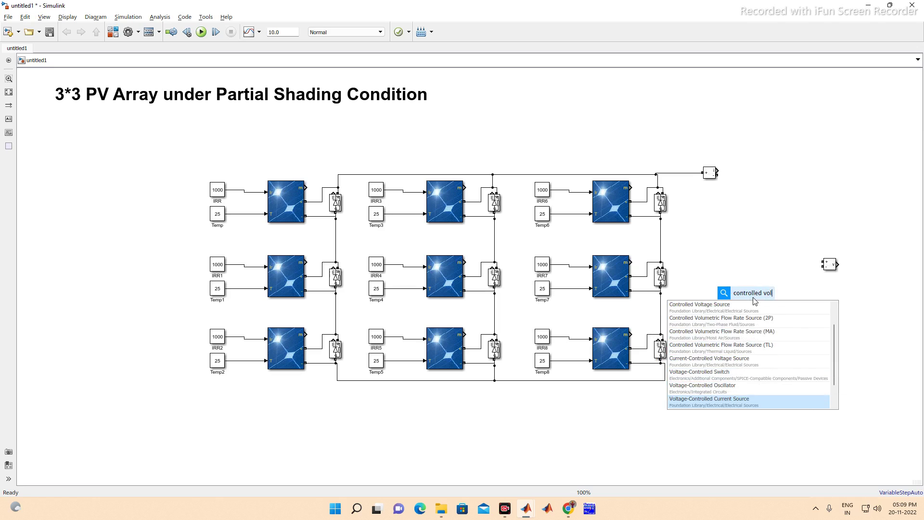
key(Down)
key(Down)
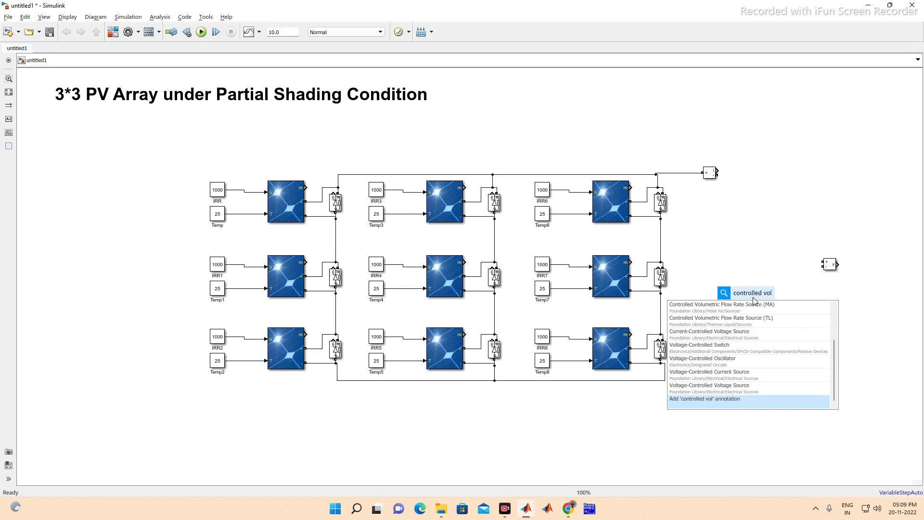
key(Escape)
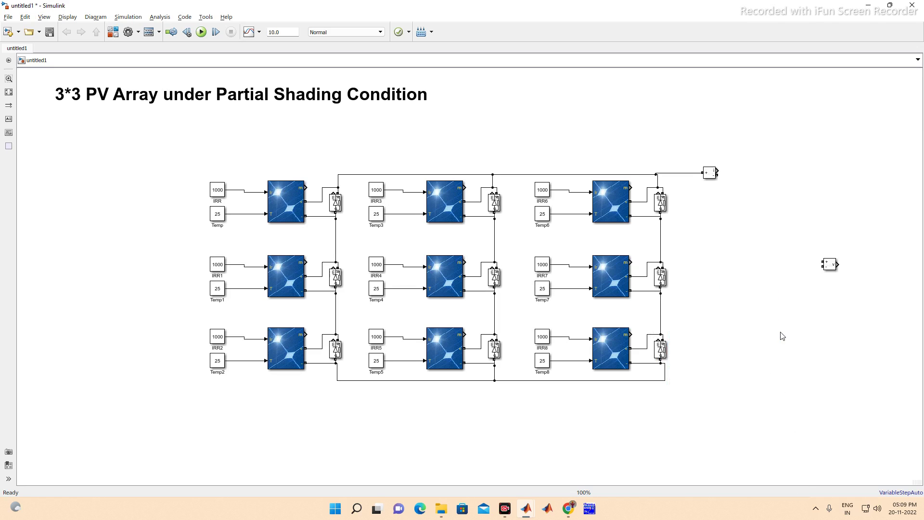
Paste a Controlled Voltage Source block between the array and the Voltage Measurement block, with its source type set to DC
key(ctrl+v)
drag(792, 348, 768, 276)
double_click(768, 277)
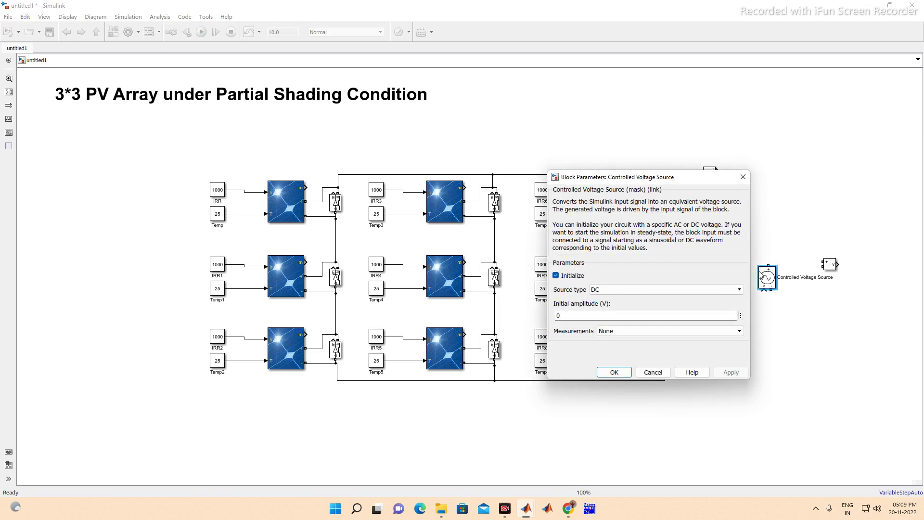
click(607, 289)
click(606, 299)
click(607, 289)
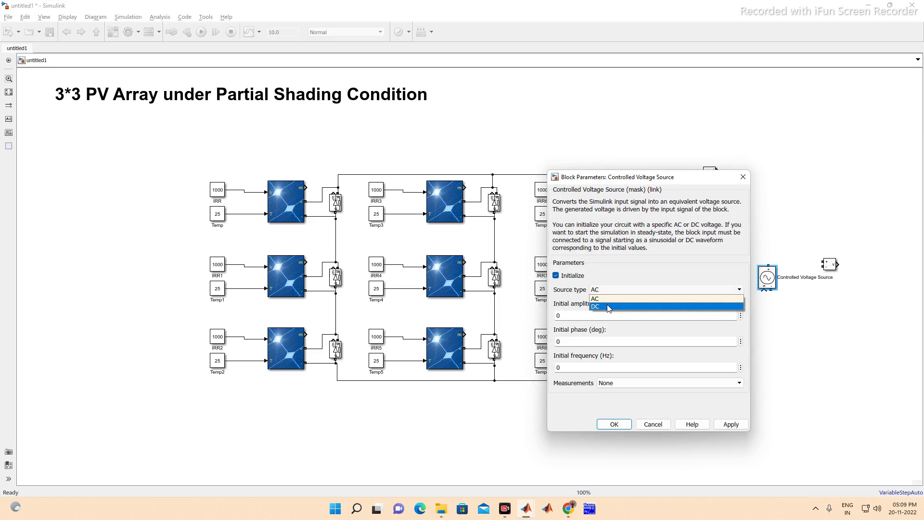
click(600, 306)
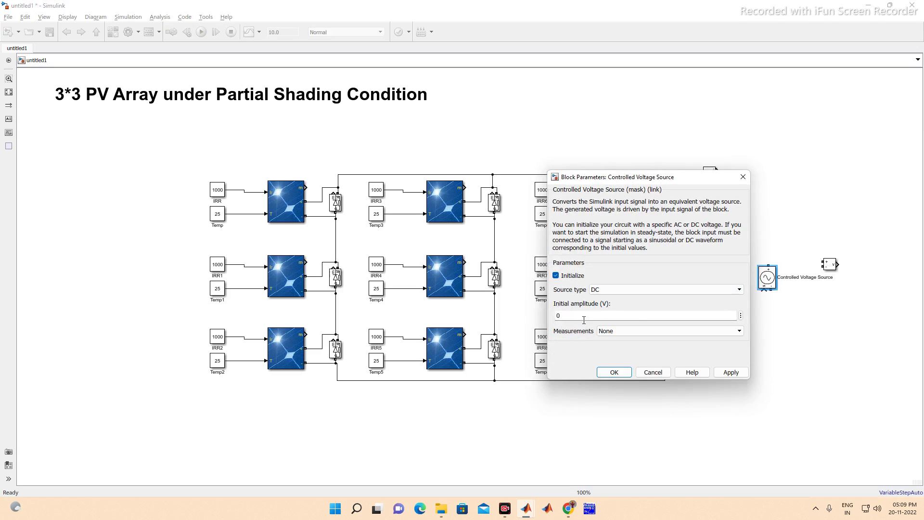
click(615, 373)
Wire the Controlled Voltage Source between the Current Measurement output and the negative line, and connect the Voltage Measurement block across it
drag(764, 254, 712, 170)
mouse_move(769, 280)
mouse_down()
mouse_move(677, 384)
mouse_move(662, 381)
mouse_up()
drag(822, 263, 764, 216)
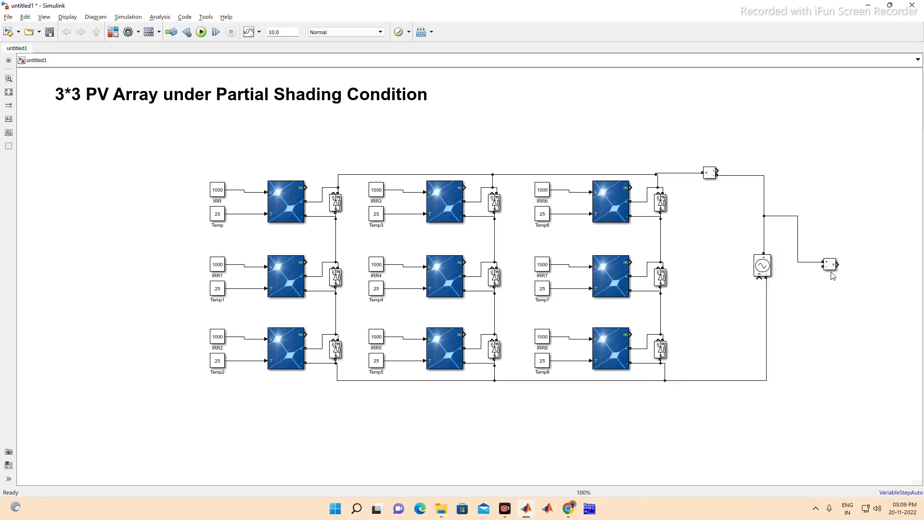
drag(822, 267, 766, 314)
click(754, 269)
click(727, 235)
Add a Ramp block beside the Controlled Voltage Source and connect it to the source's signal input
double_click(716, 299)
key(Return)
drag(721, 295, 758, 278)
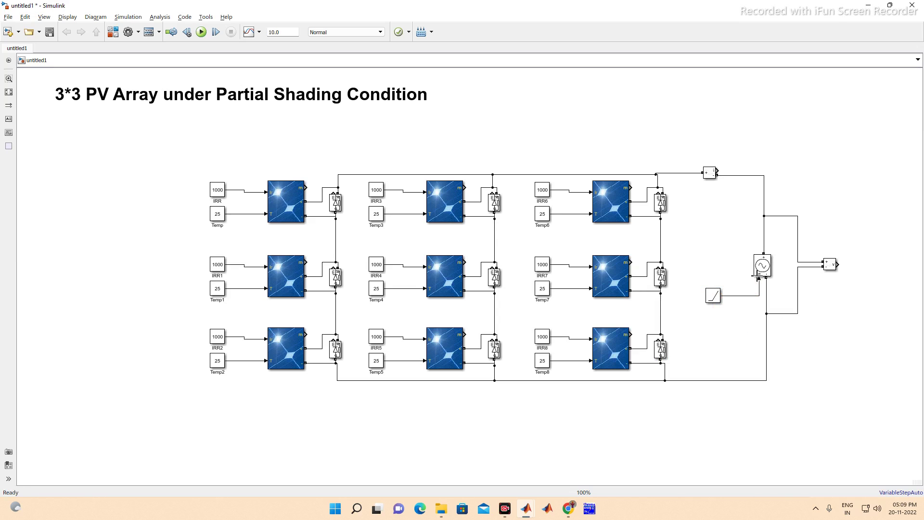
Look up the PV module's open-circuit voltage in its block parameters and set the Ramp block's slope to 36.3*3
double_click(712, 294)
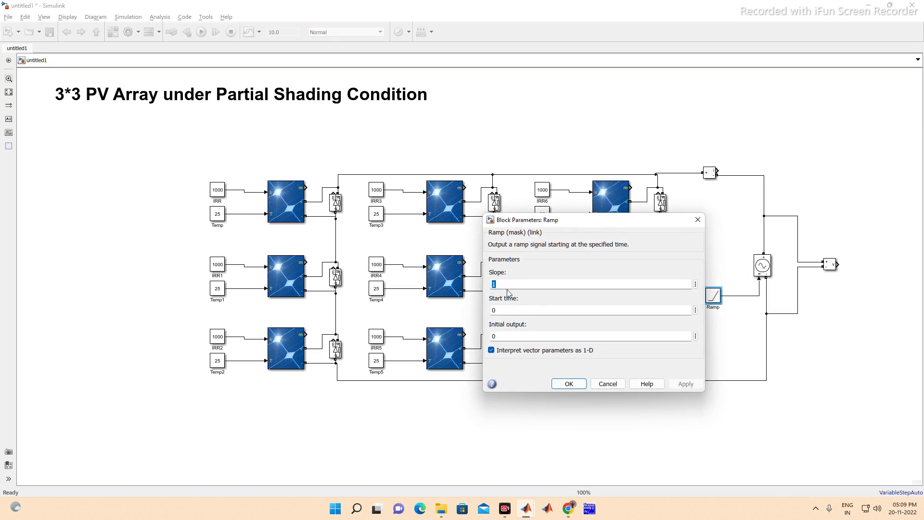
click(569, 383)
double_click(610, 201)
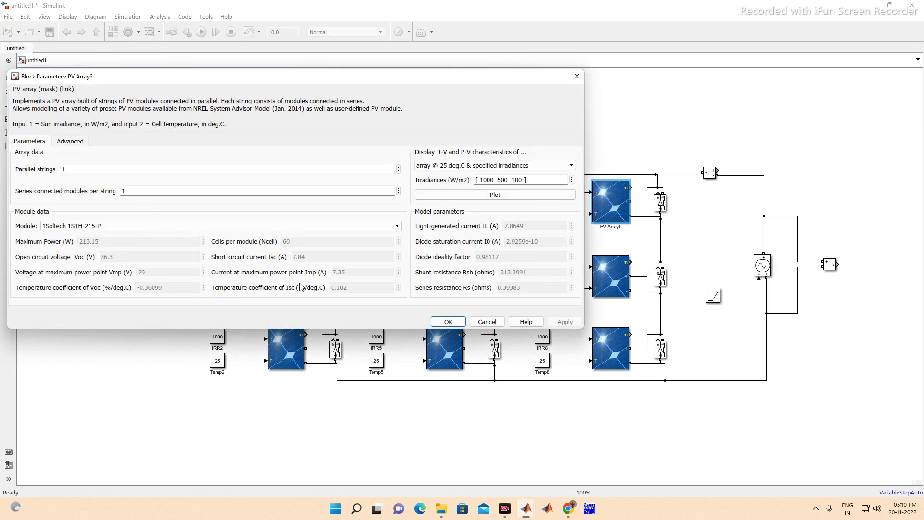
click(442, 321)
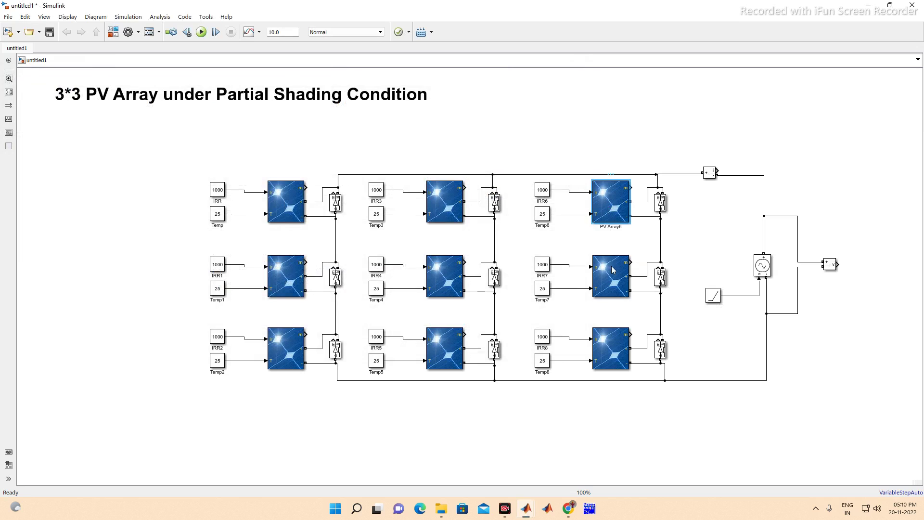
double_click(712, 296)
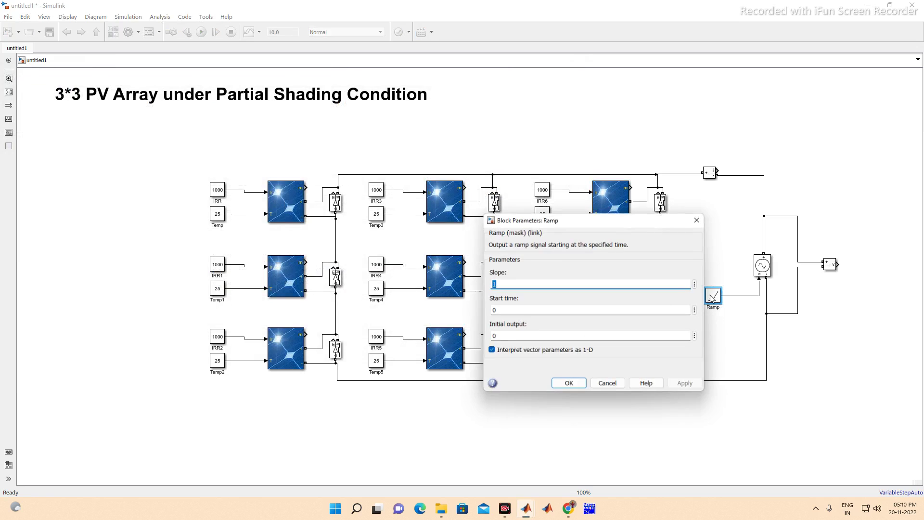
text(36.3*3)
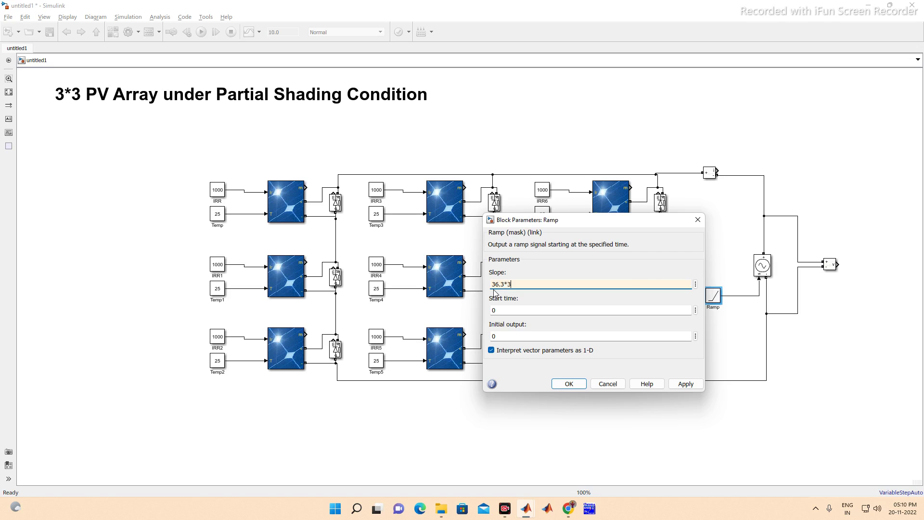
key(Return)
click(715, 296)
click(738, 303)
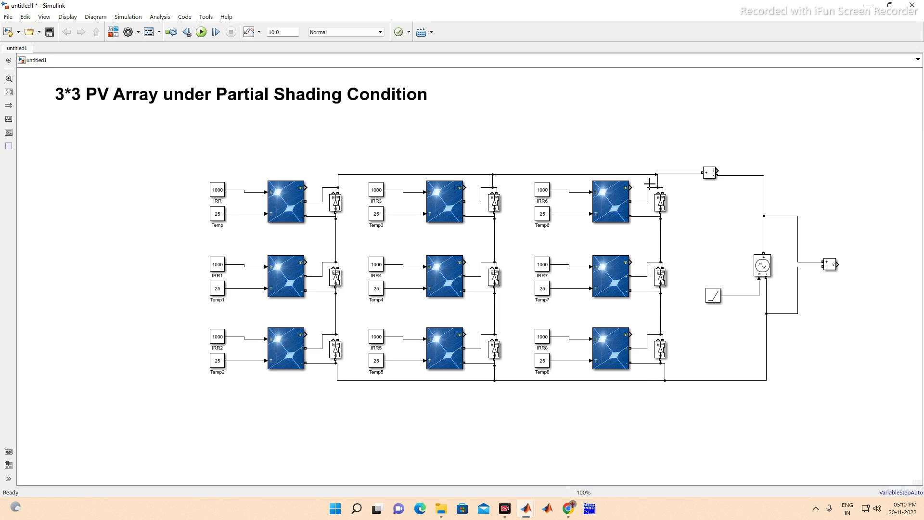
Add a Scope block with 3 input ports below the Voltage Measurement block
double_click(852, 311)
text(scope)
key(Return)
text(3)
key(Return)
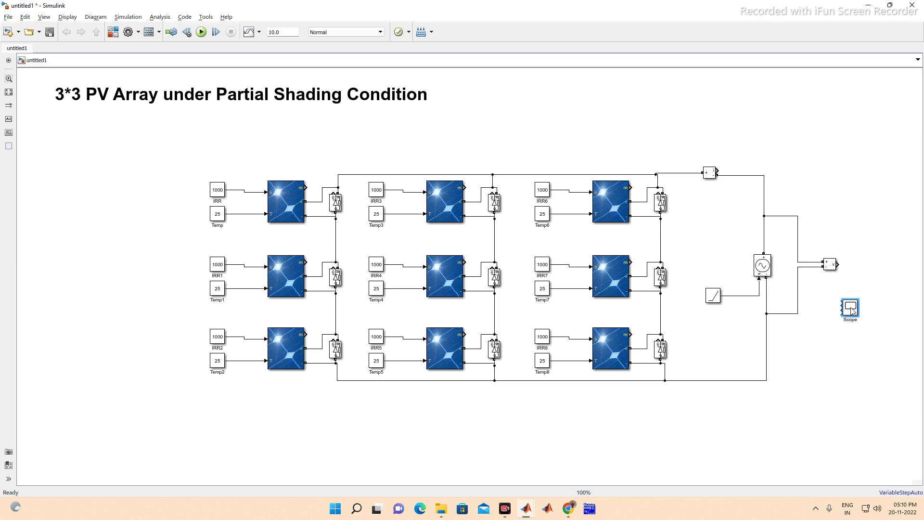
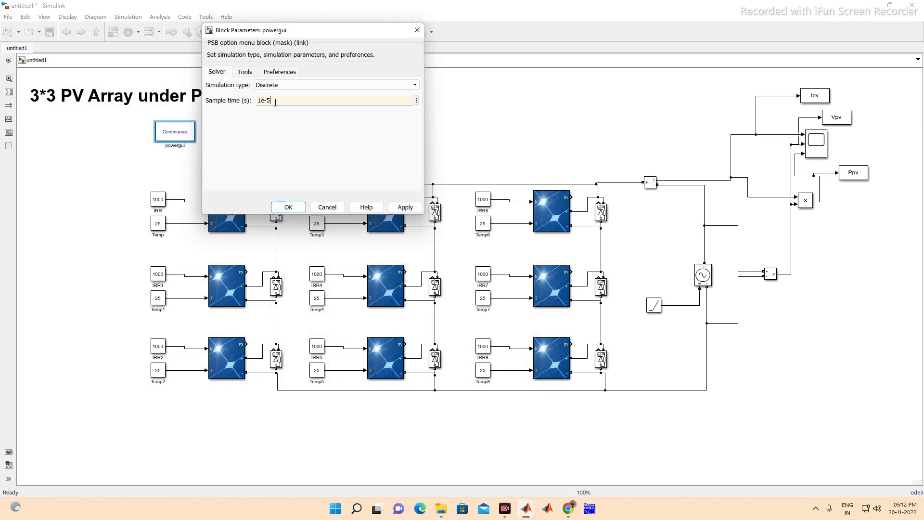
Apply the Discrete simulation type with a 1e-5 s sample time to powergui and review its tools and preferences
click(405, 207)
click(251, 72)
click(273, 73)
click(278, 123)
click(277, 136)
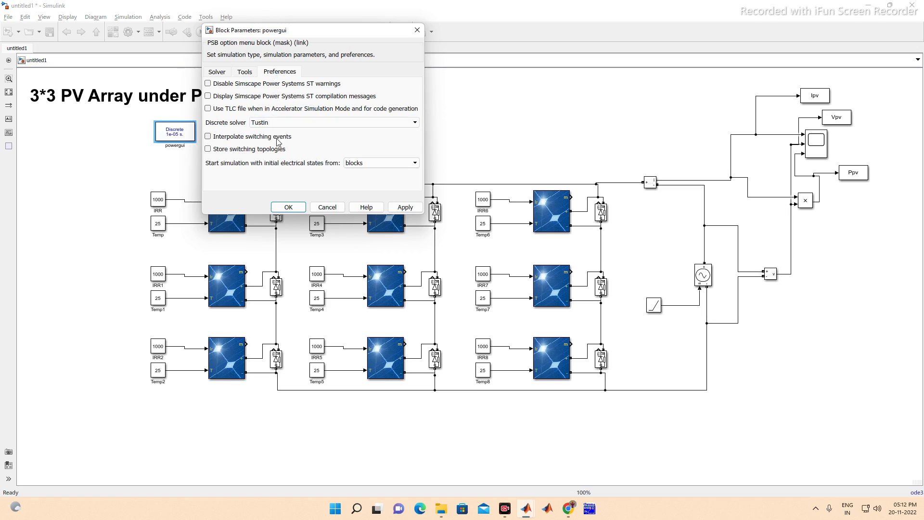
click(289, 208)
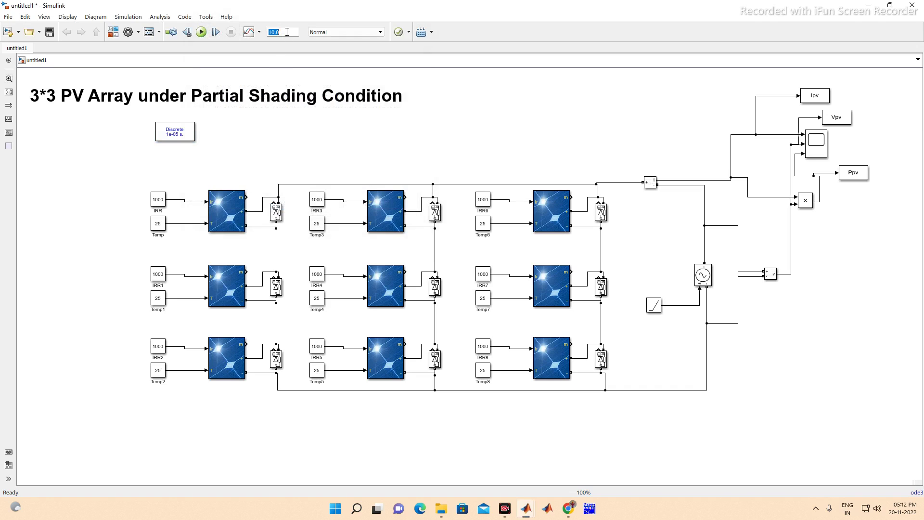
Set the simulation stop time to 1 and run the model
text(1)
click(201, 32)
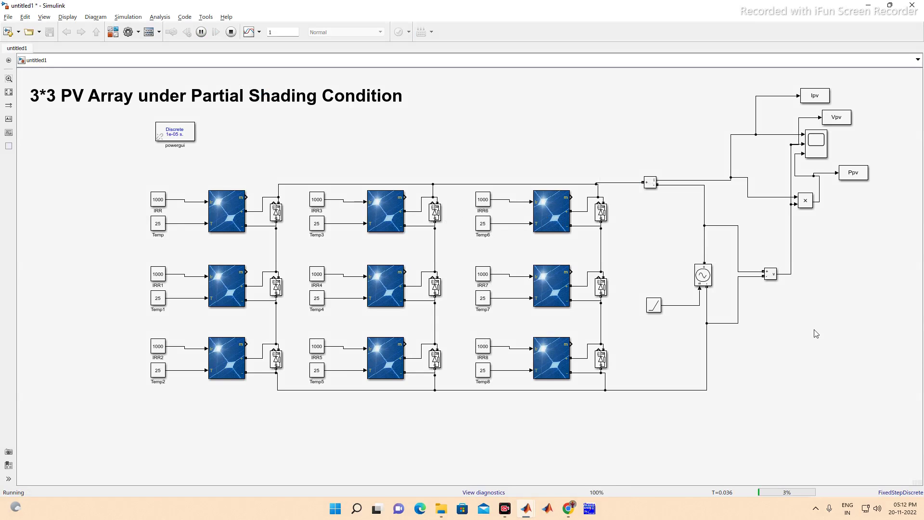
Open the Scope during the run and repeatedly rescale its axes to examine the current, voltage and power curves
double_click(813, 143)
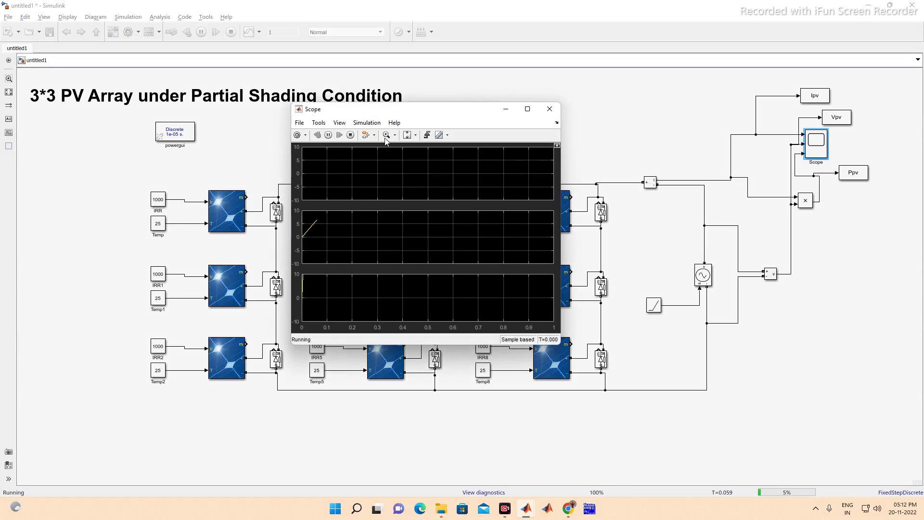
click(367, 124)
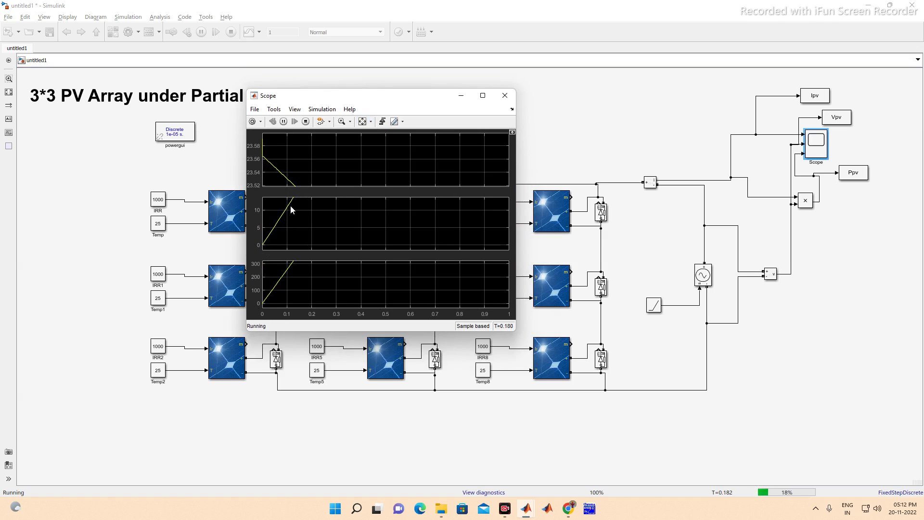
click(362, 121)
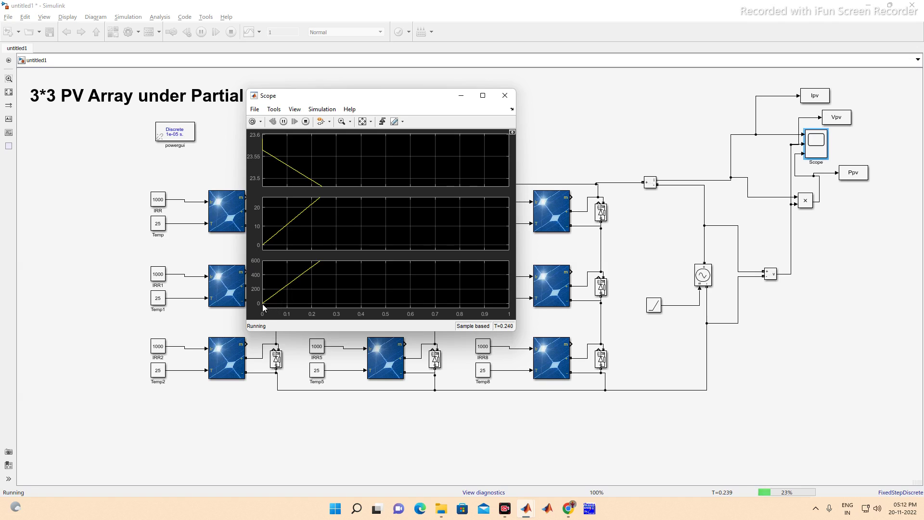
click(362, 122)
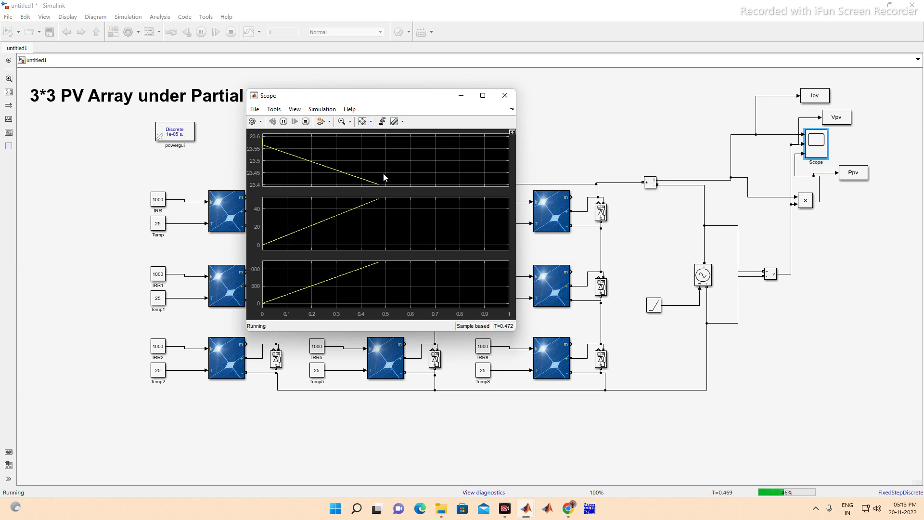
click(362, 122)
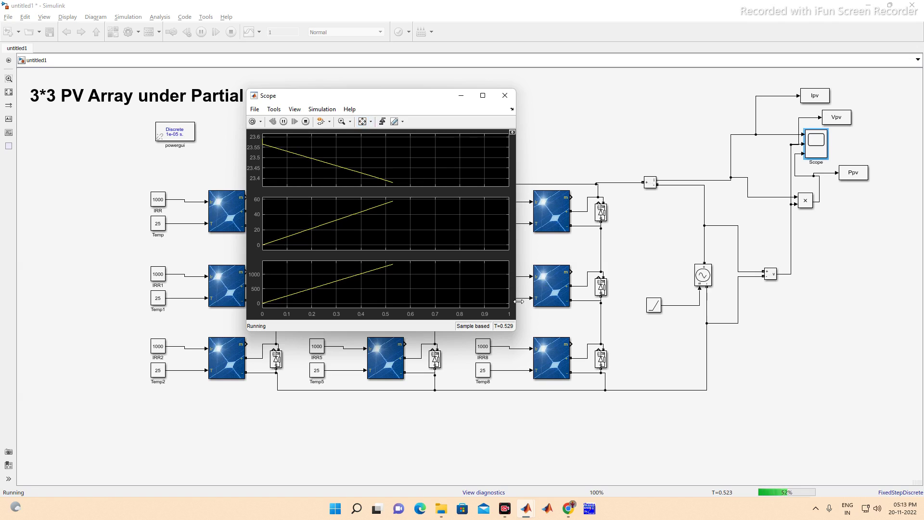
click(363, 122)
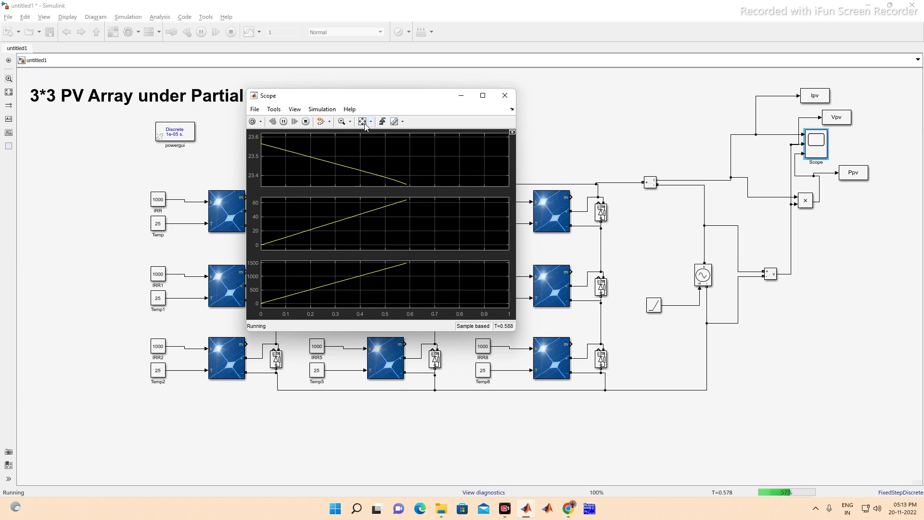
click(363, 122)
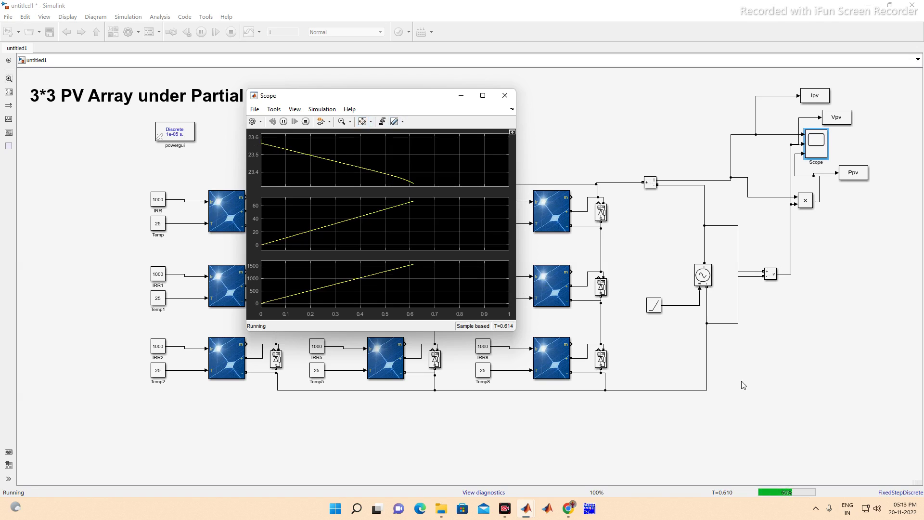
Keep rescaling the Scope axes until the run ends, examine the current, voltage and power curves, and close the Scope
click(362, 123)
click(362, 123)
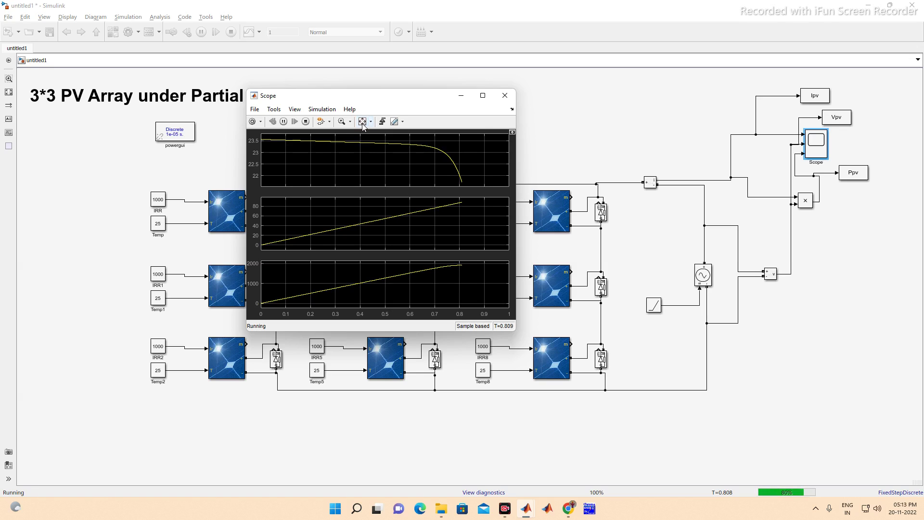
click(363, 123)
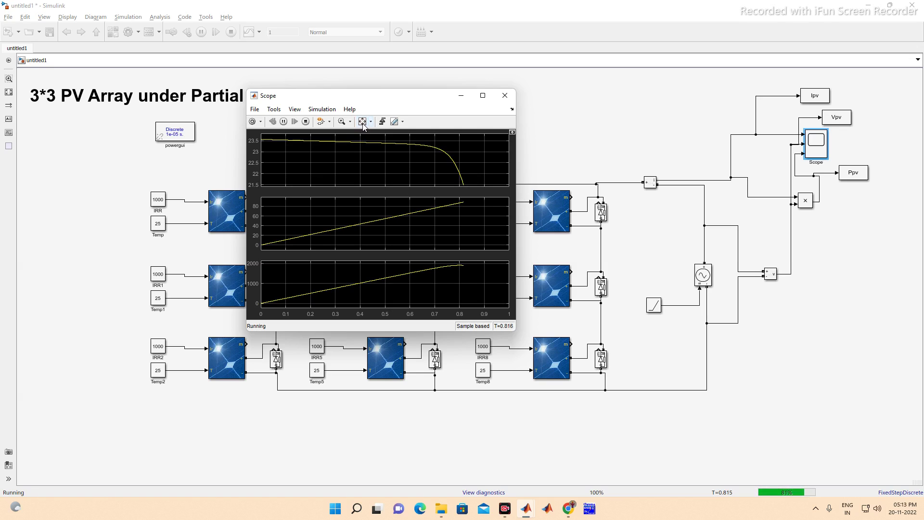
click(363, 124)
click(363, 124)
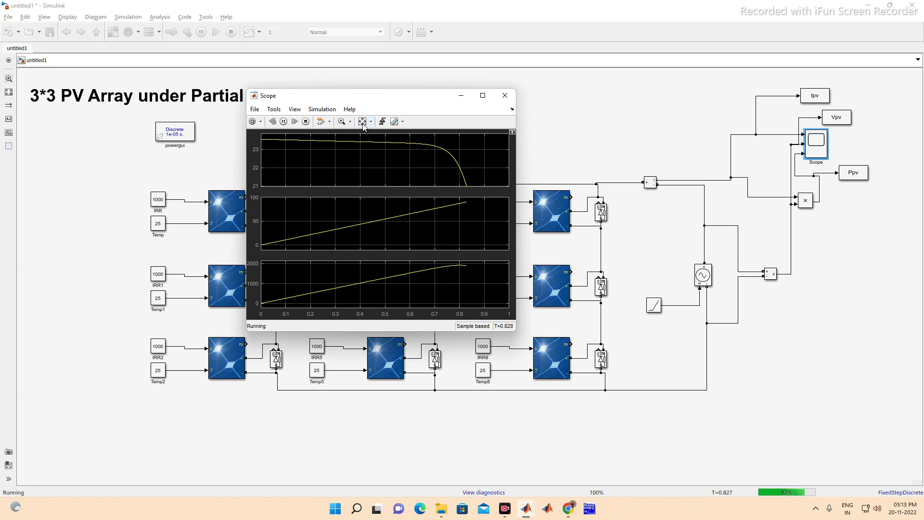
click(363, 124)
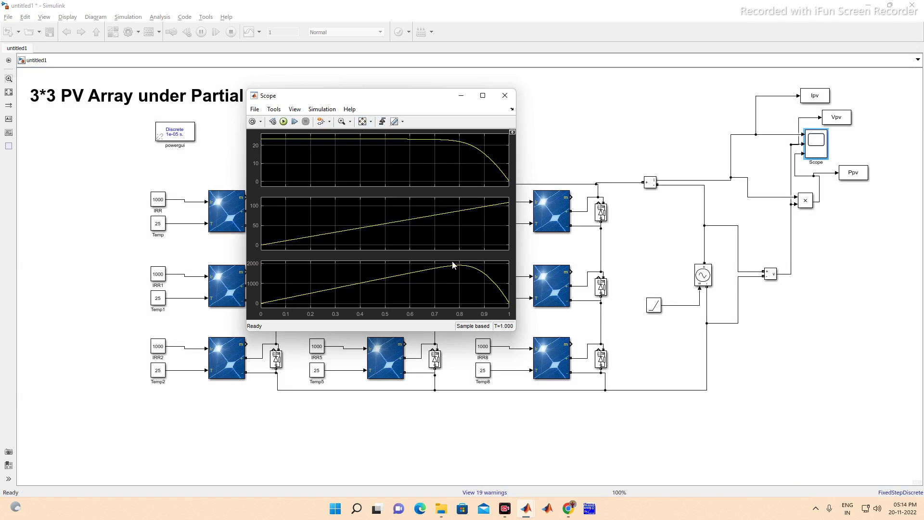
click(505, 95)
click(787, 344)
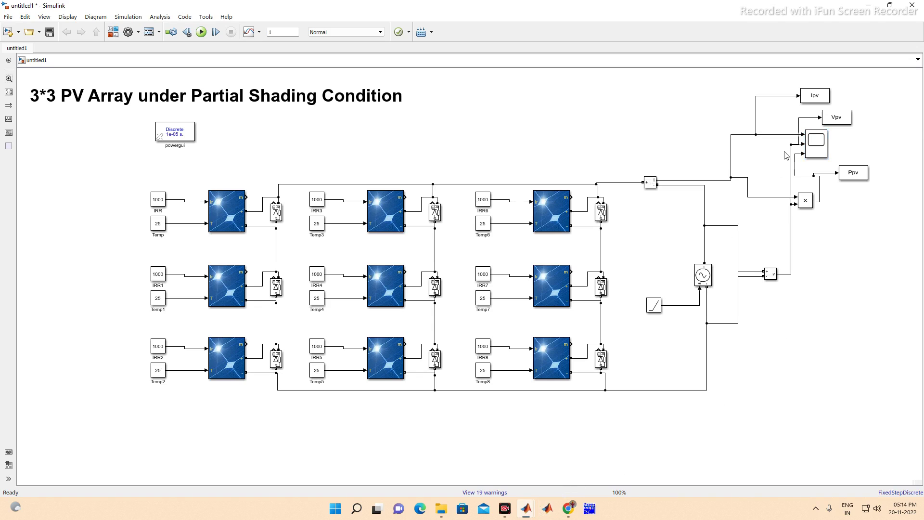
Switch to the main MATLAB window and open the Vpv structure's signals.values data from the workspace
click(820, 98)
mouse_move(526, 507)
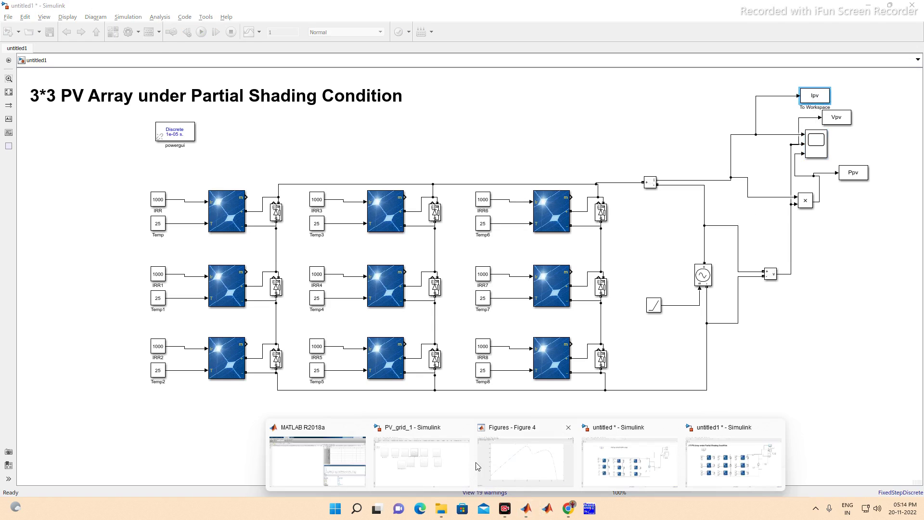
click(356, 466)
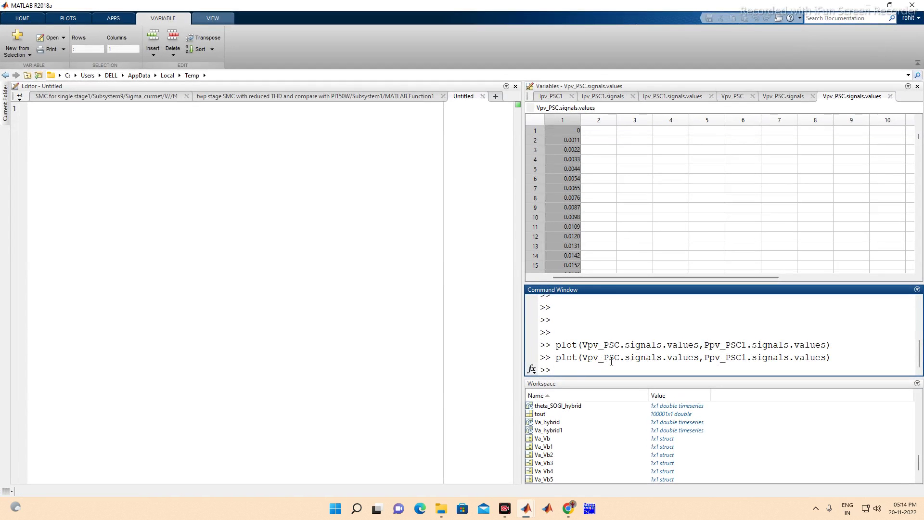
click(550, 430)
scroll(550, 431, down, 1)
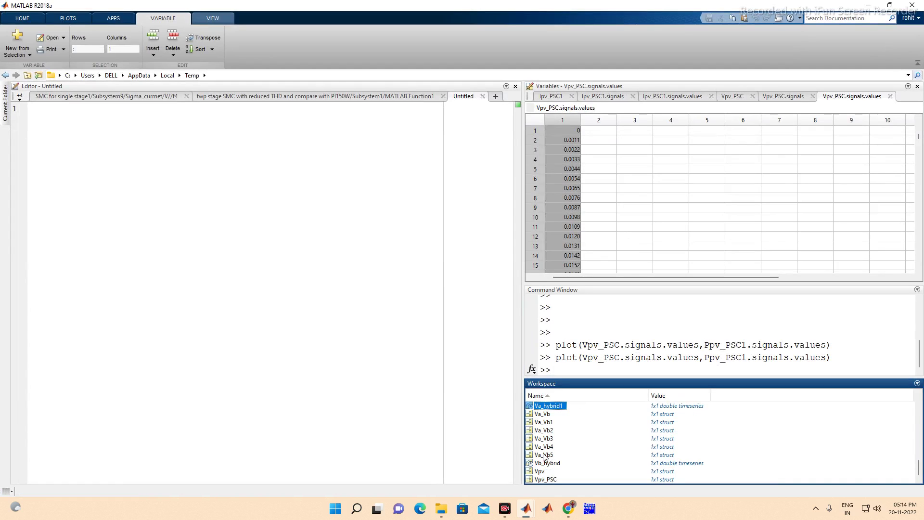
double_click(540, 472)
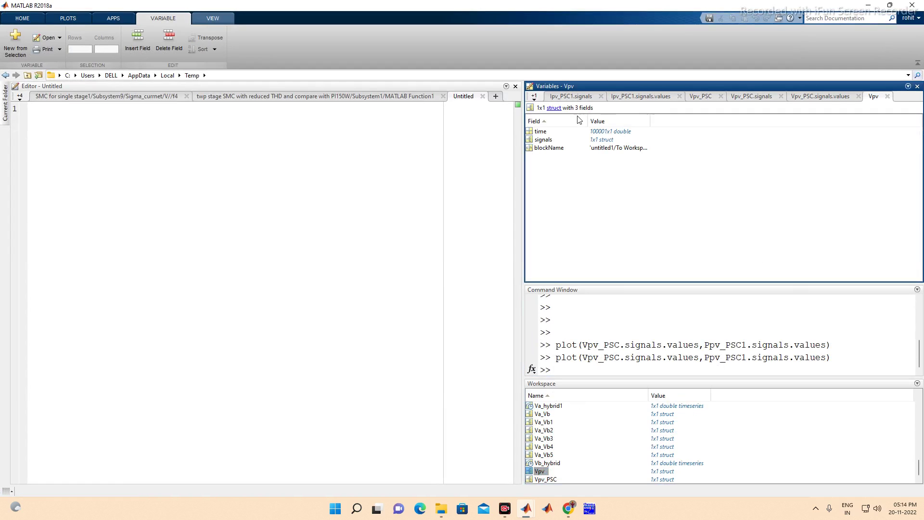
double_click(532, 140)
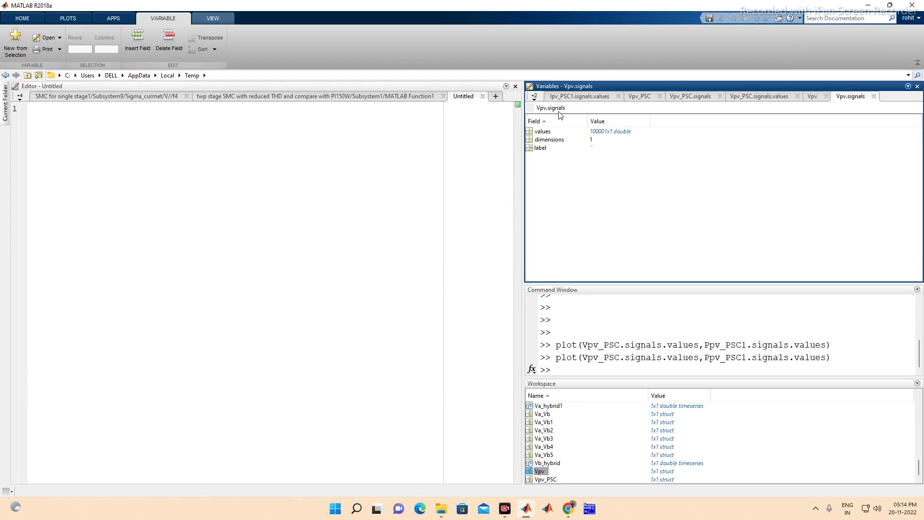
double_click(542, 132)
click(570, 122)
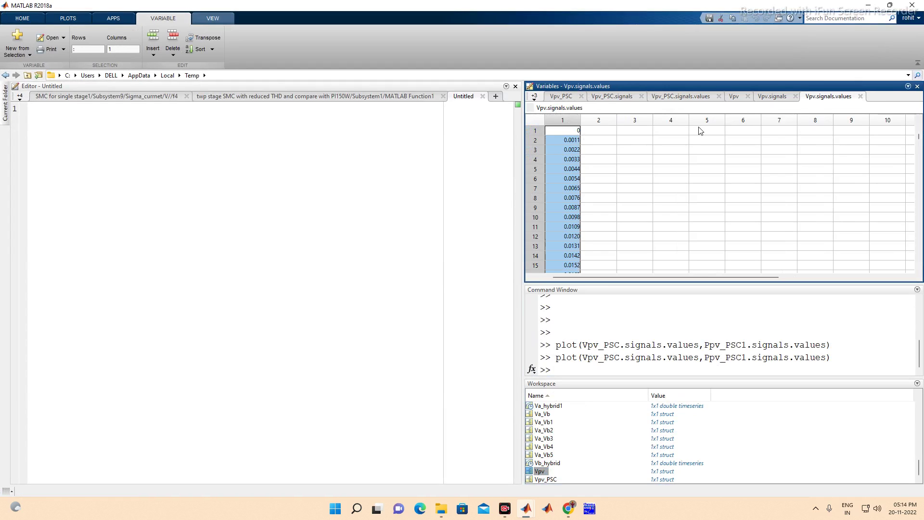
Run plot(Vpv.signals.values, Ppv.signals.values) in MATLAB and bring up Figure 4 to view the power-voltage curve
click(595, 369)
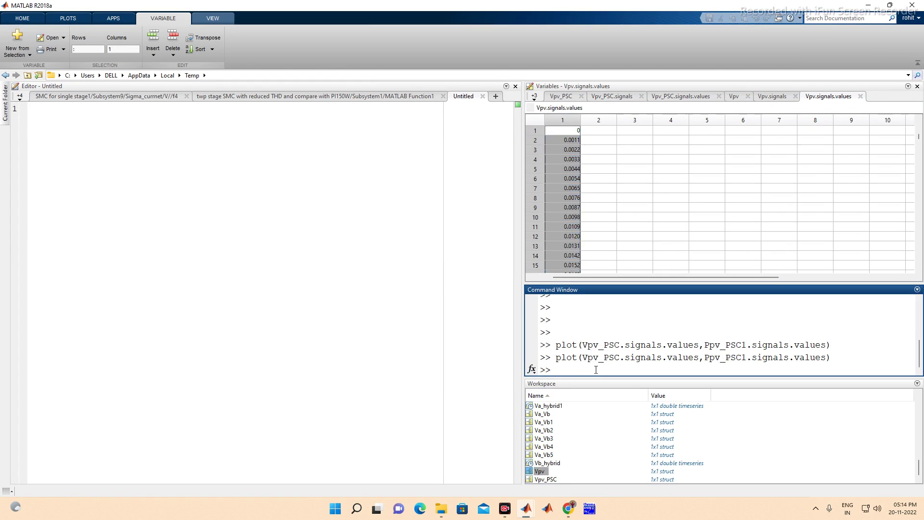
text(plot())
key(Left)
text(Vpv.signal)
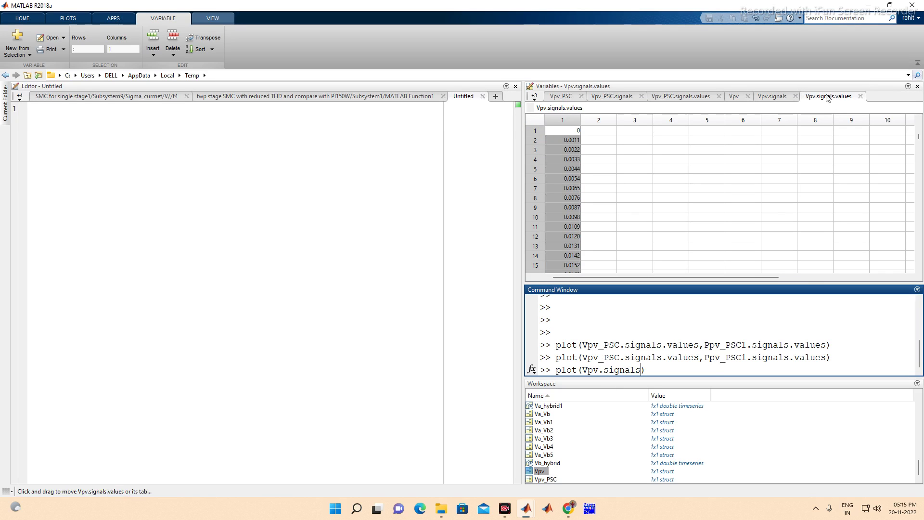
text(s.values)
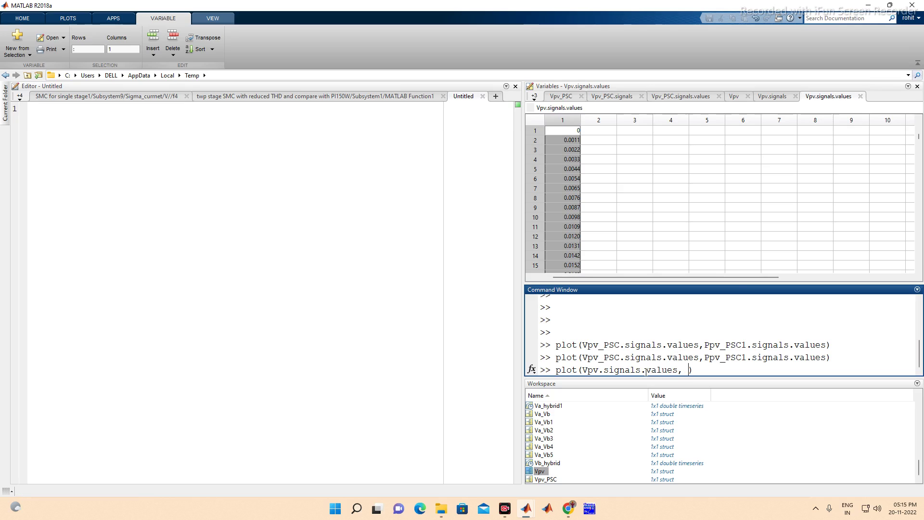
text(, Ppv.signlas)
key(BackSpace)
key(BackSpace)
key(BackSpace)
text(als.values)
key(Return)
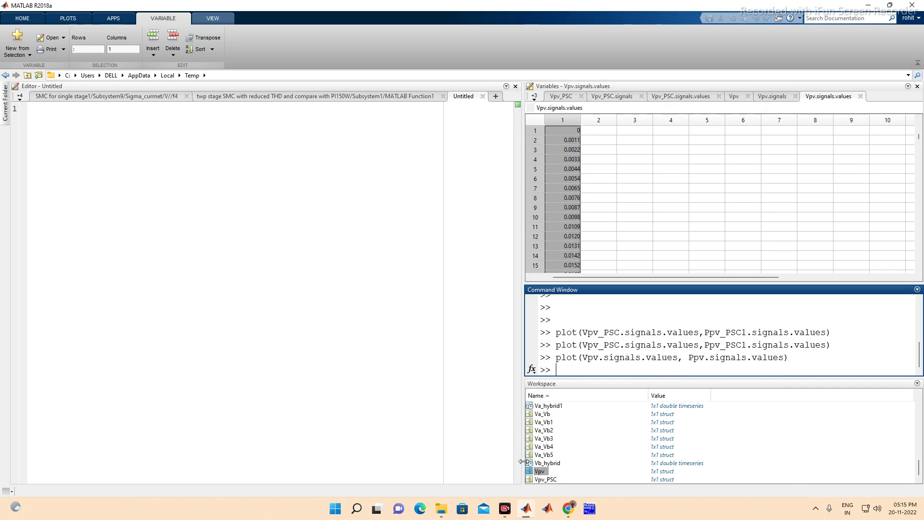
mouse_move(526, 508)
click(533, 469)
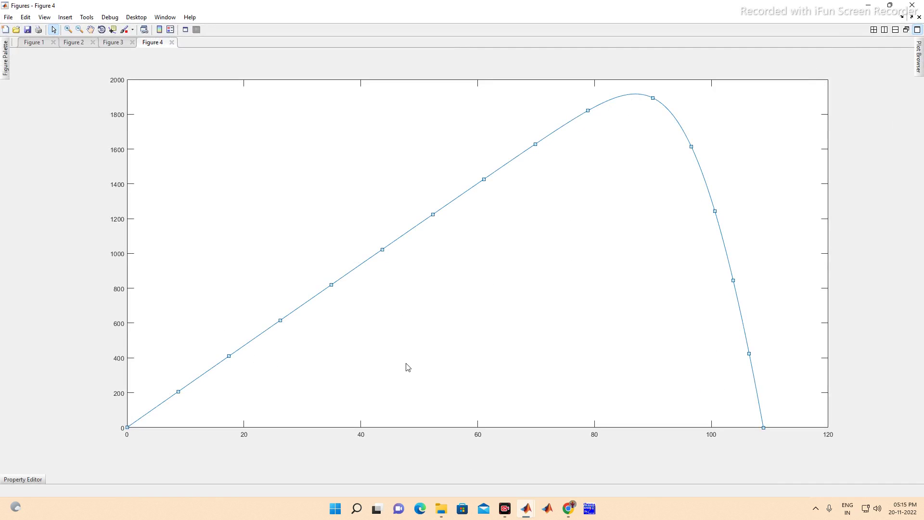
Return to the untitled1 model and set the irradiance constants IRR1 to 500 and IRR3 to 200
mouse_move(522, 516)
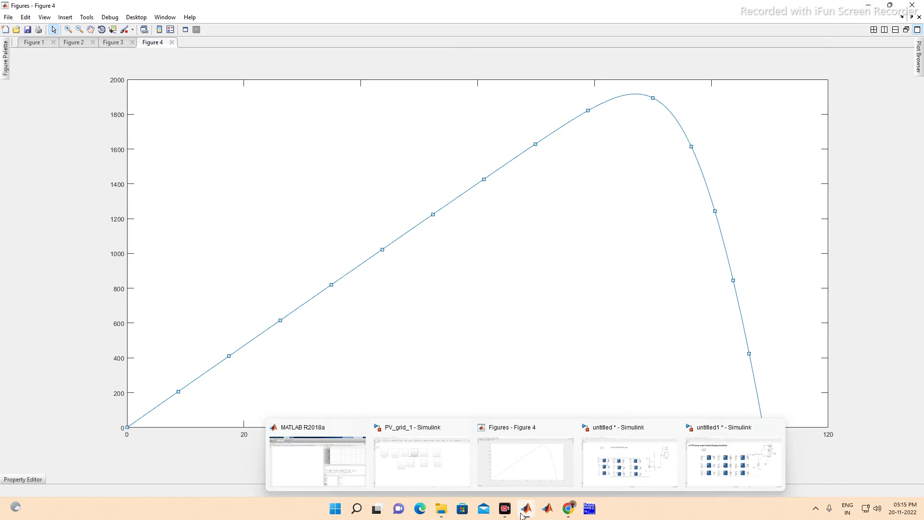
mouse_move(727, 462)
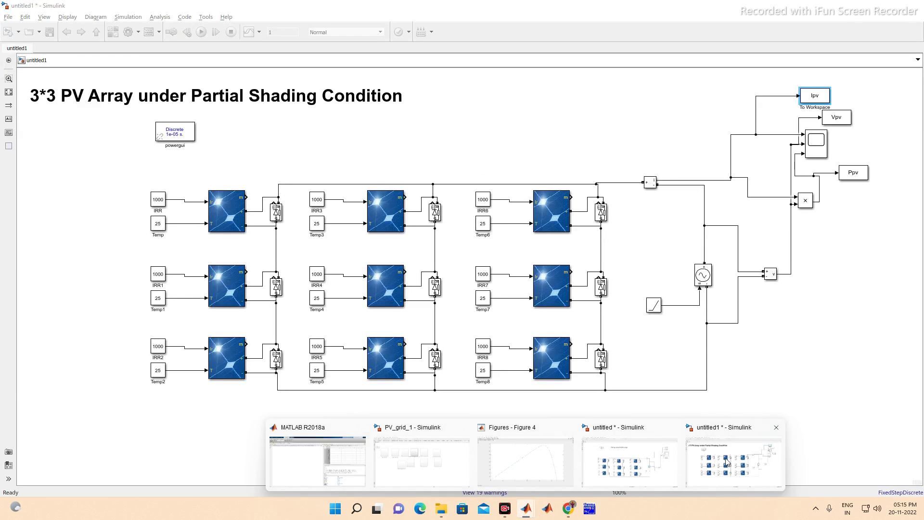
click(727, 462)
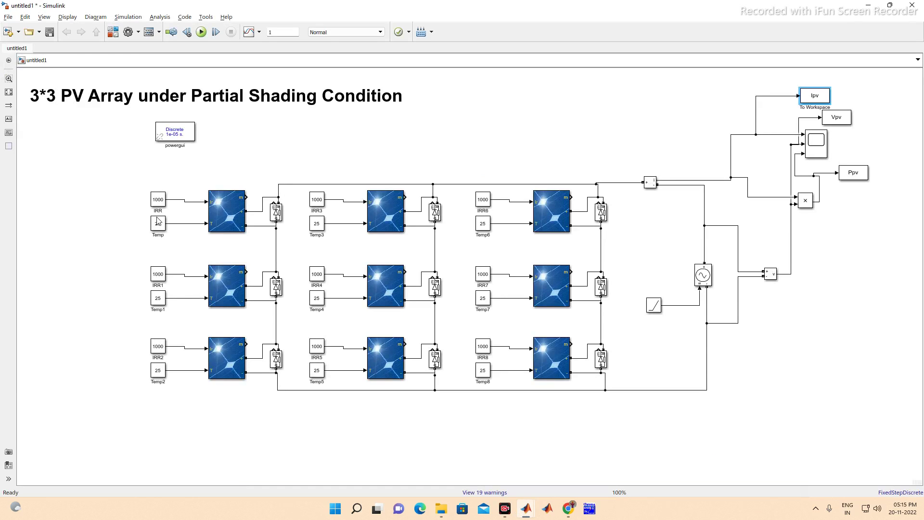
double_click(159, 275)
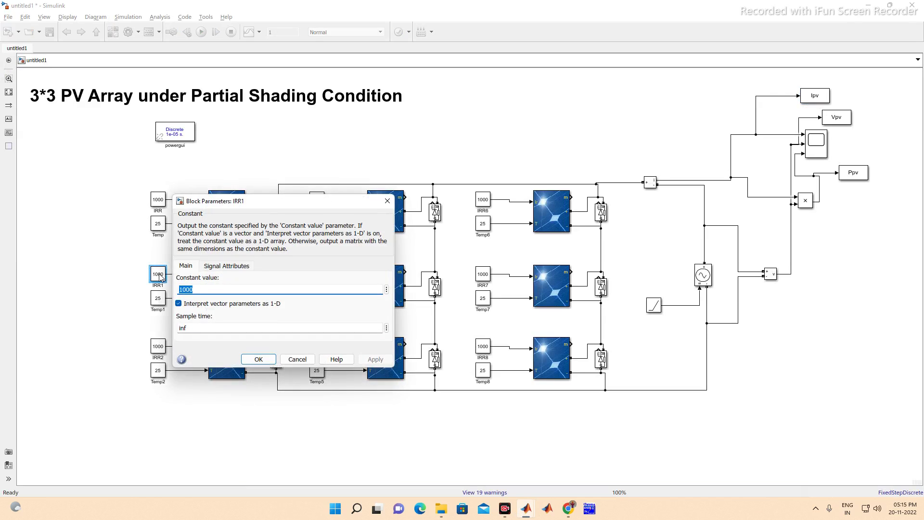
text(50)
key(Return)
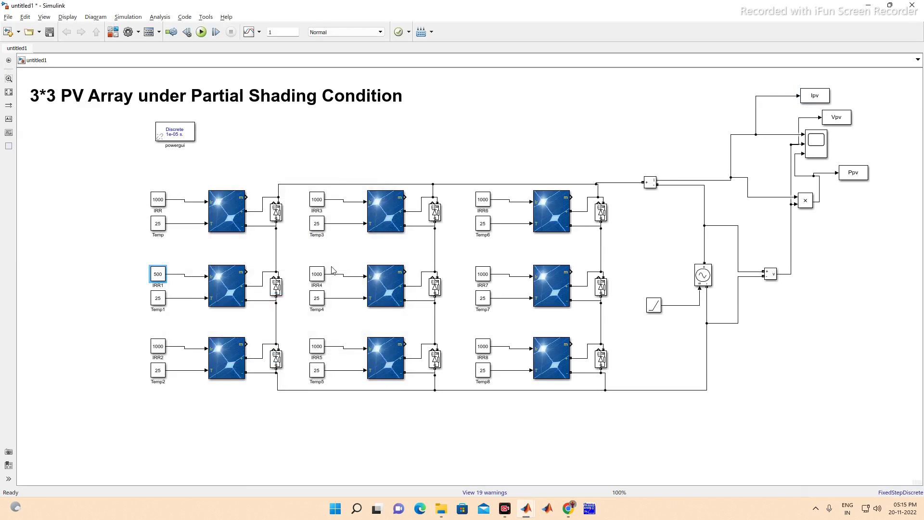
double_click(317, 199)
text(200)
key(Return)
Simulate the partially shaded array, check its curves in the Scope, and close the Scope
click(201, 32)
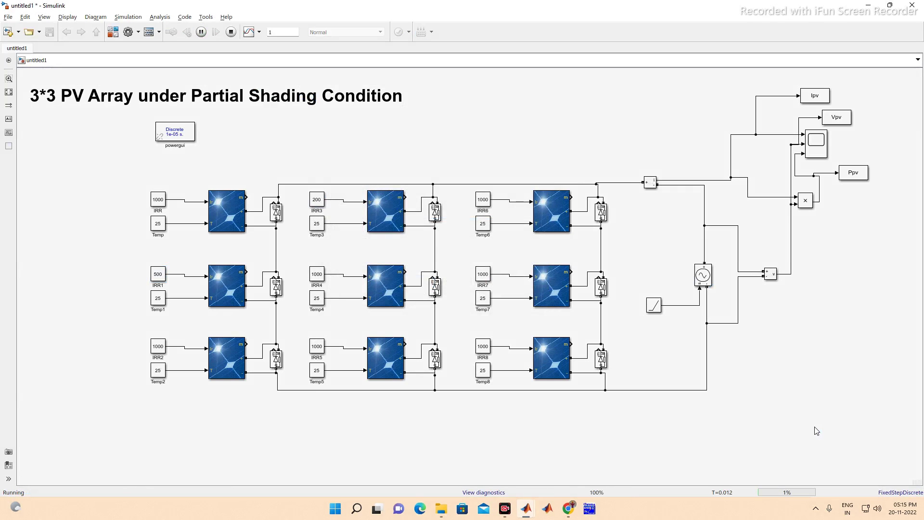
double_click(816, 144)
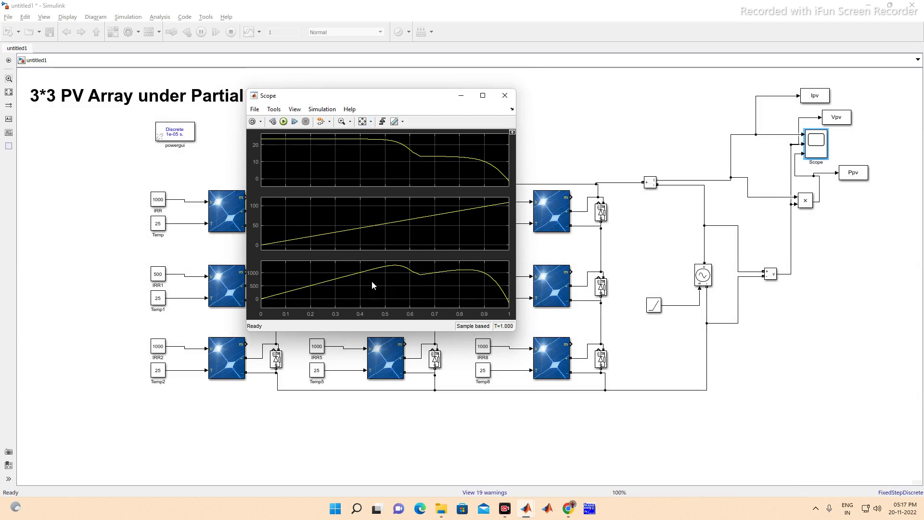
click(504, 95)
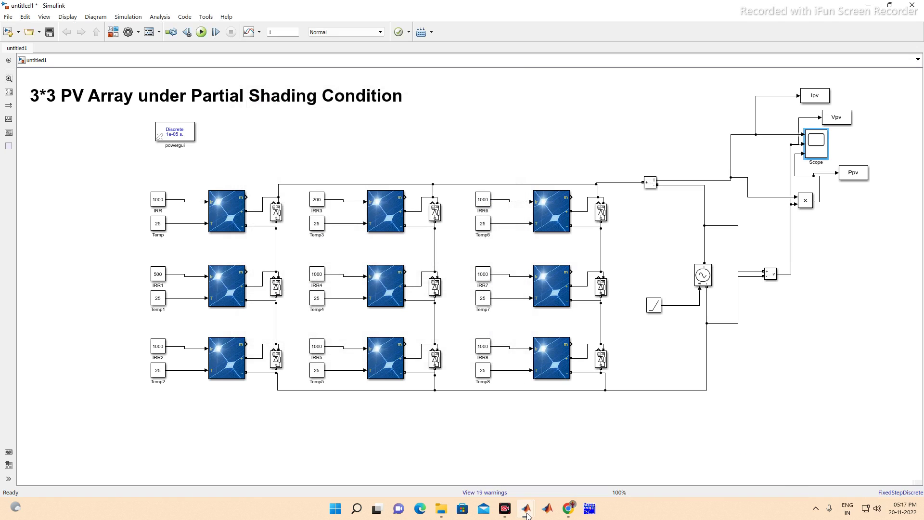
In MATLAB, run hold all, repeat the Vpv-Ppv plot command, and display the overlaid curves in Figure 4
mouse_move(526, 514)
click(349, 462)
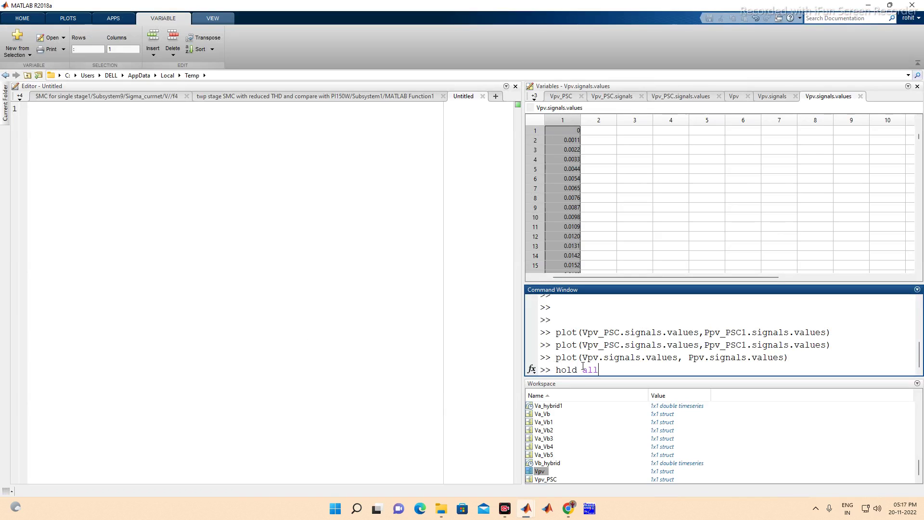
key(Return)
key(Up)
key(Up)
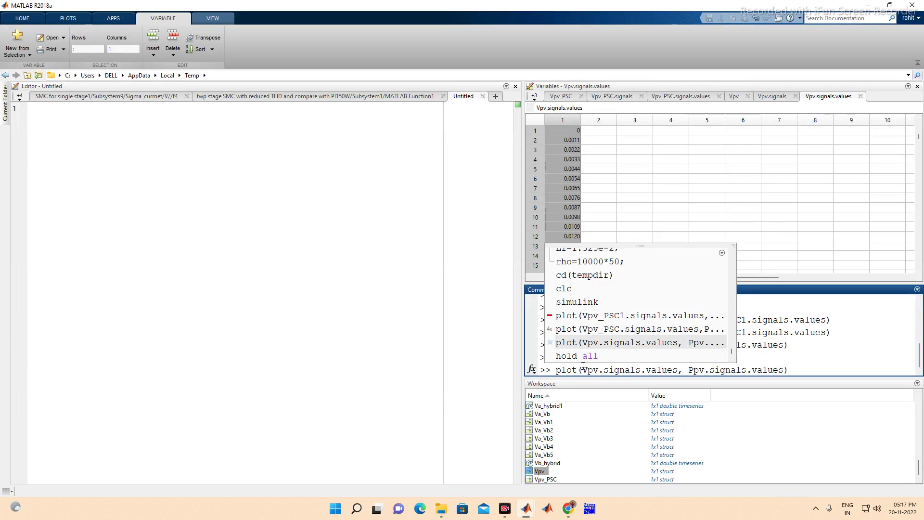
key(Return)
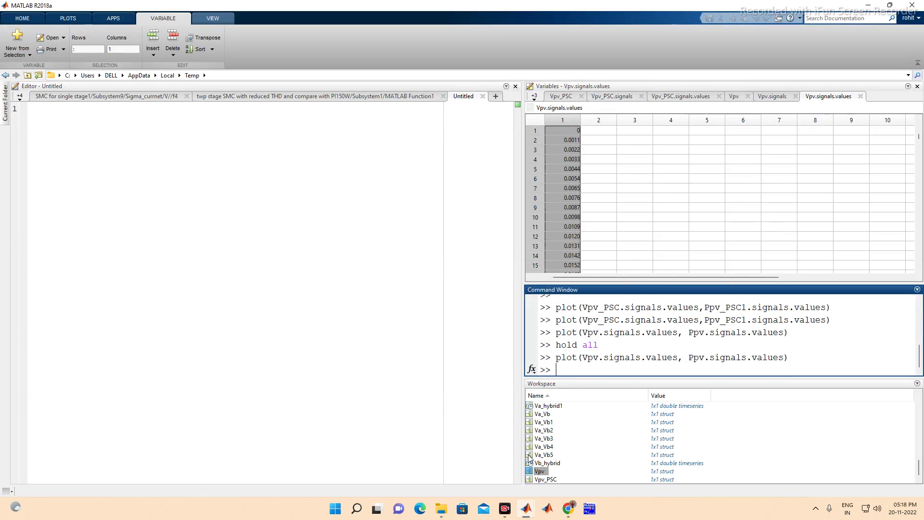
mouse_move(526, 509)
click(552, 463)
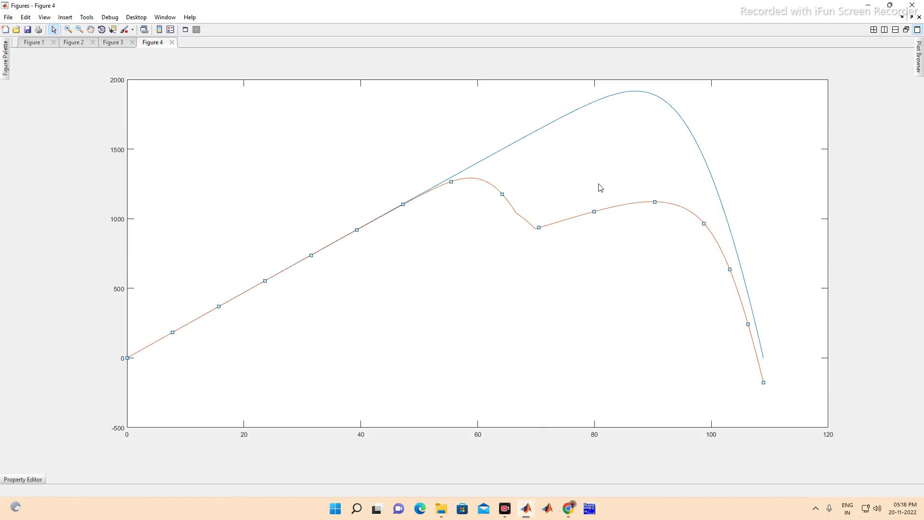
Set the lower Y-axis limit of Figure 4 to 0 and check the X-axis settings
click(635, 92)
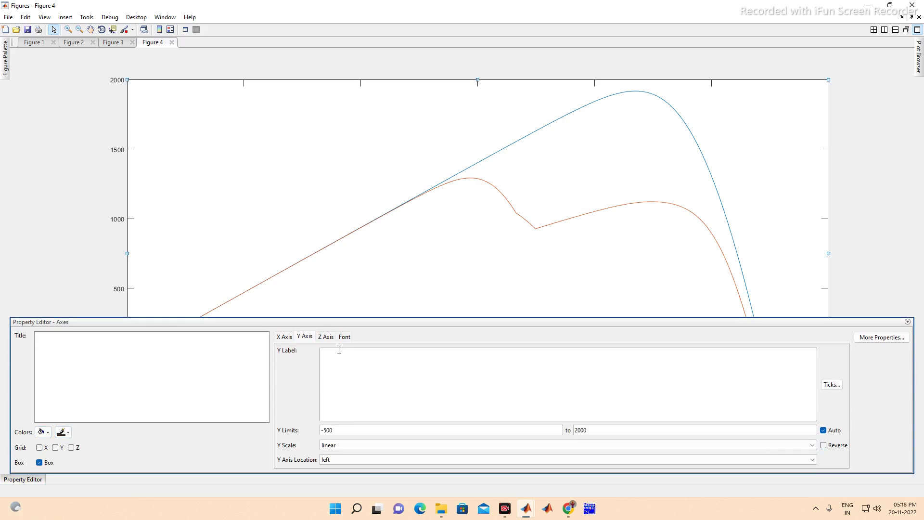
double_click(340, 429)
text(0)
key(Tab)
click(284, 337)
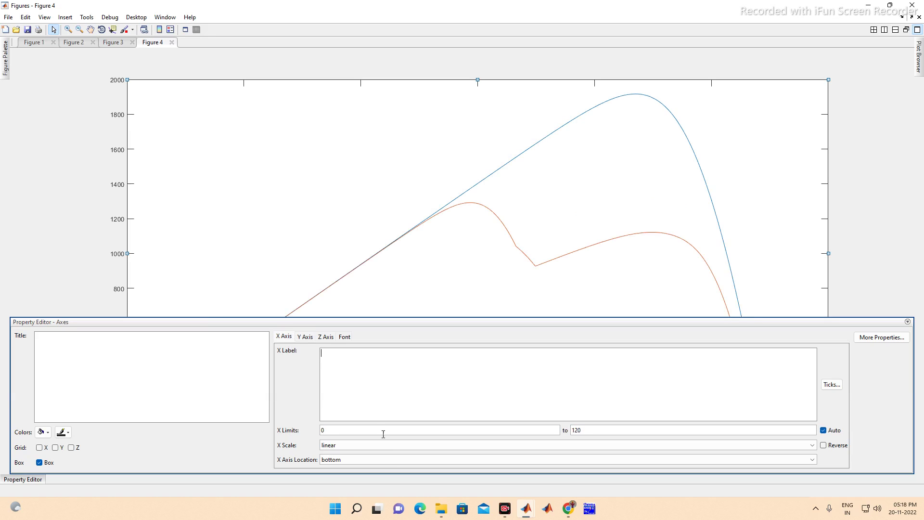
click(304, 337)
Set the axes font of Figure 4 to Times New Roman, size 24
click(344, 337)
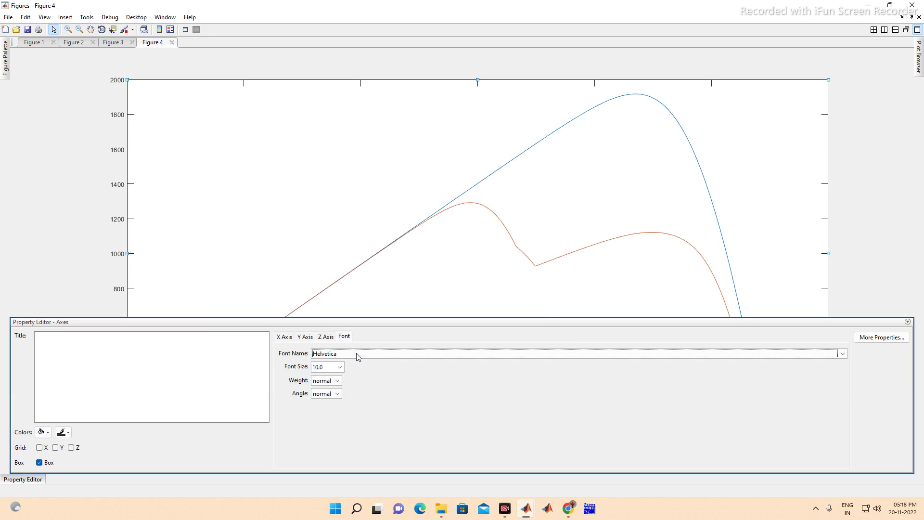
click(356, 356)
text(Times New Roman)
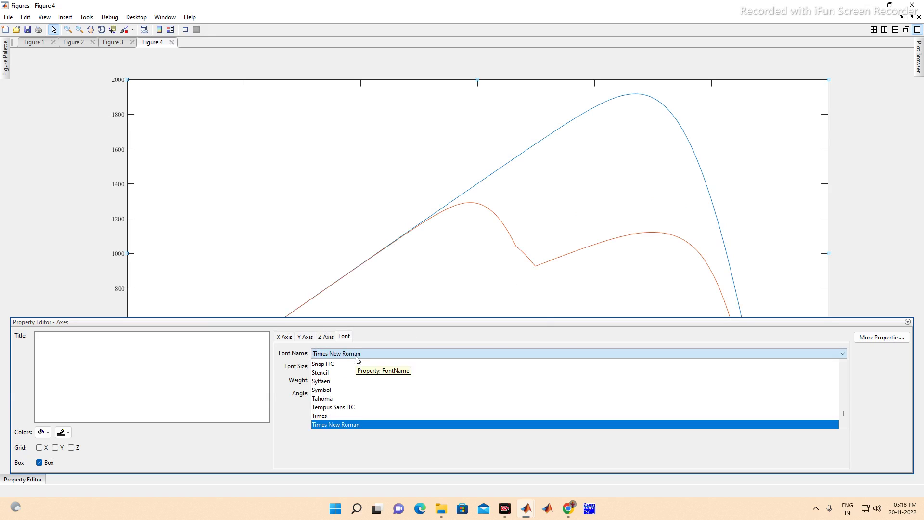
key(Tab)
text(24)
key(Return)
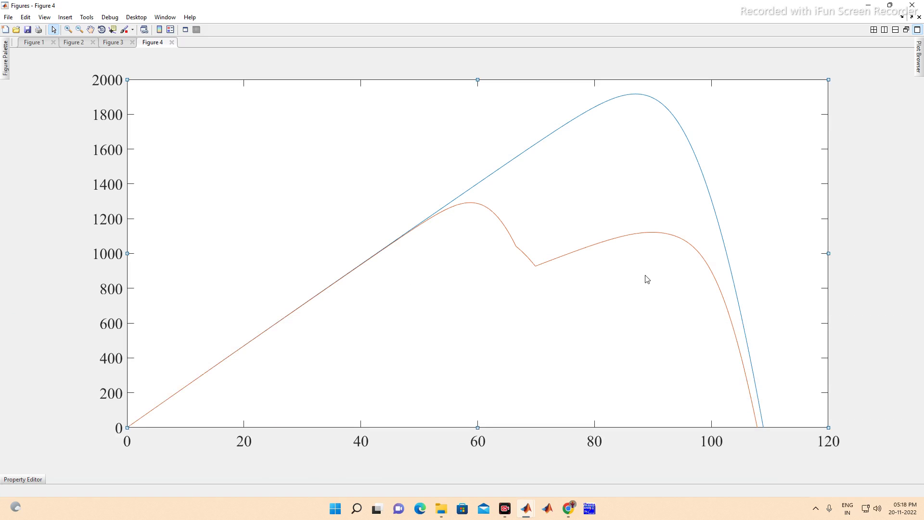
Examine the unshaded and shaded power curves in Figure 4, then return to the untitled1 Simulink model
click(640, 95)
click(481, 207)
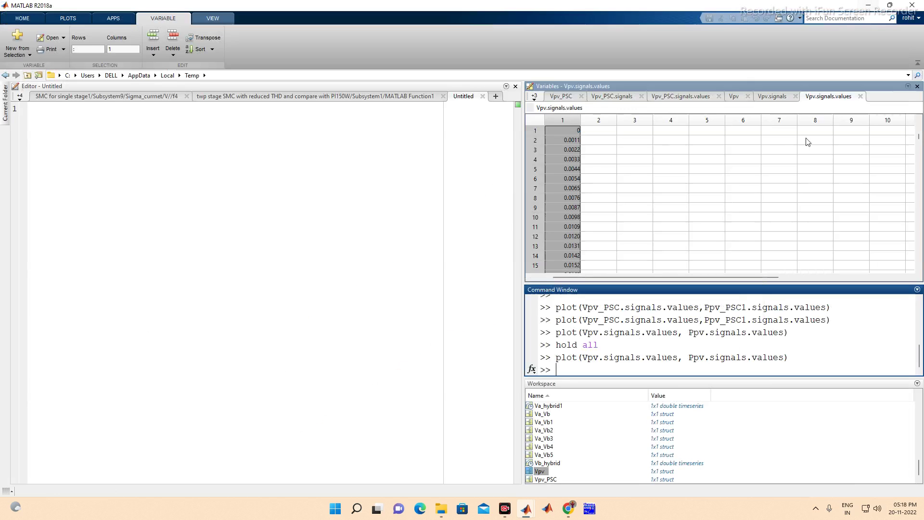
click(868, 5)
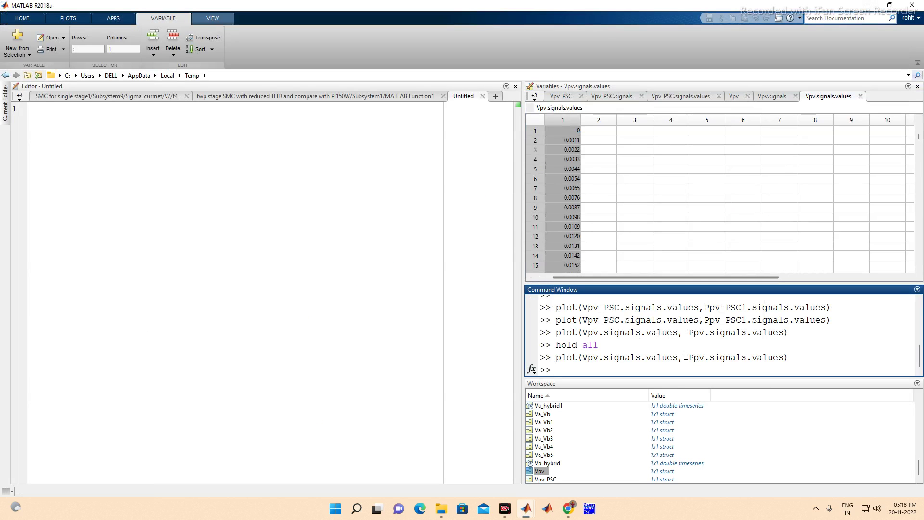
click(527, 510)
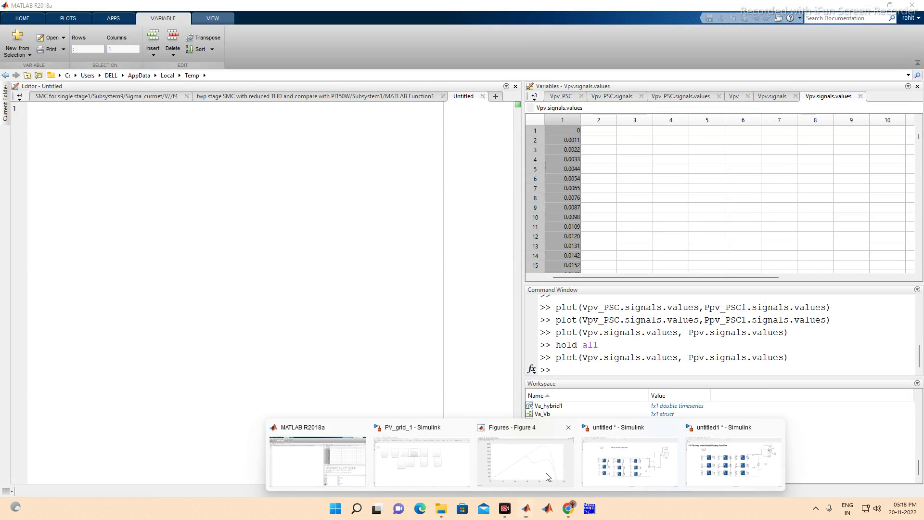
click(708, 463)
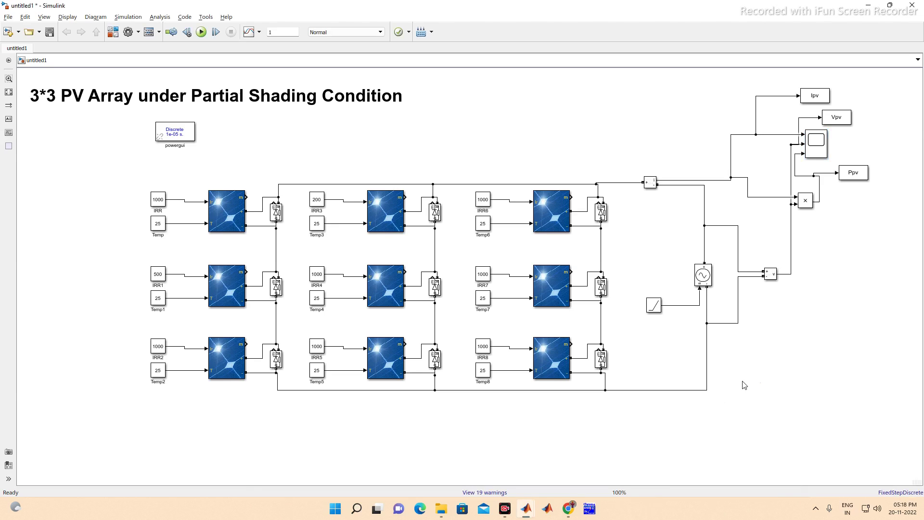